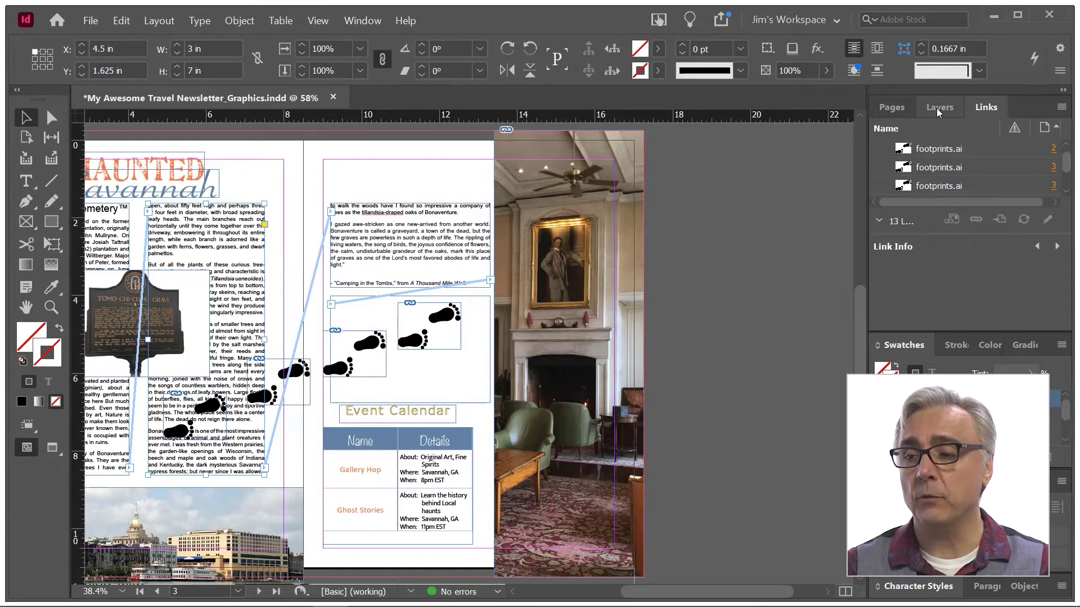
- Show the Layers panel and select the Travel title on the cover
click(936, 108)
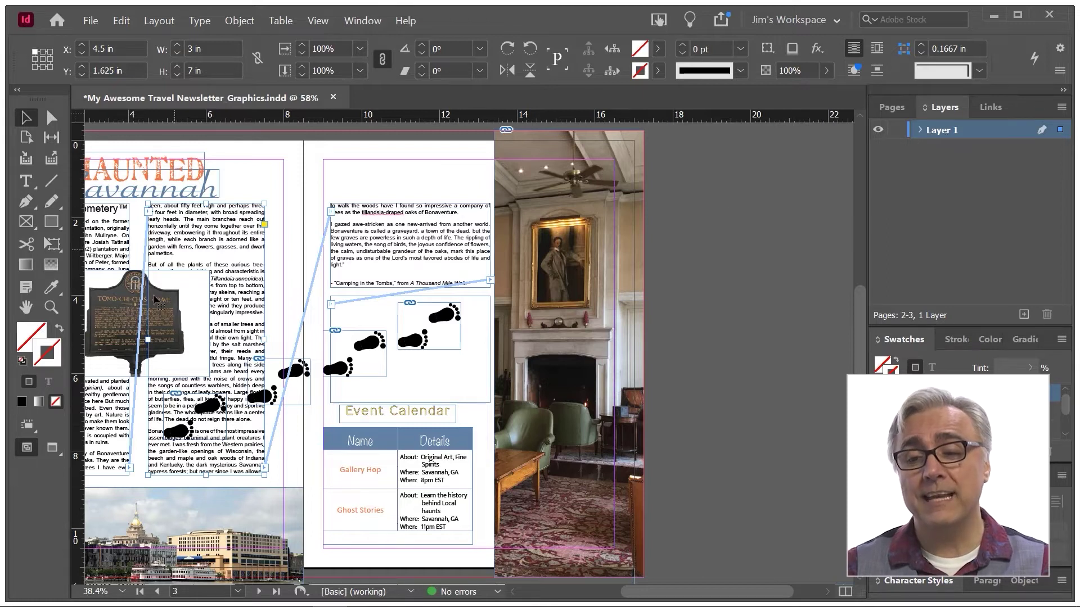
scroll(349, 398, up, 1)
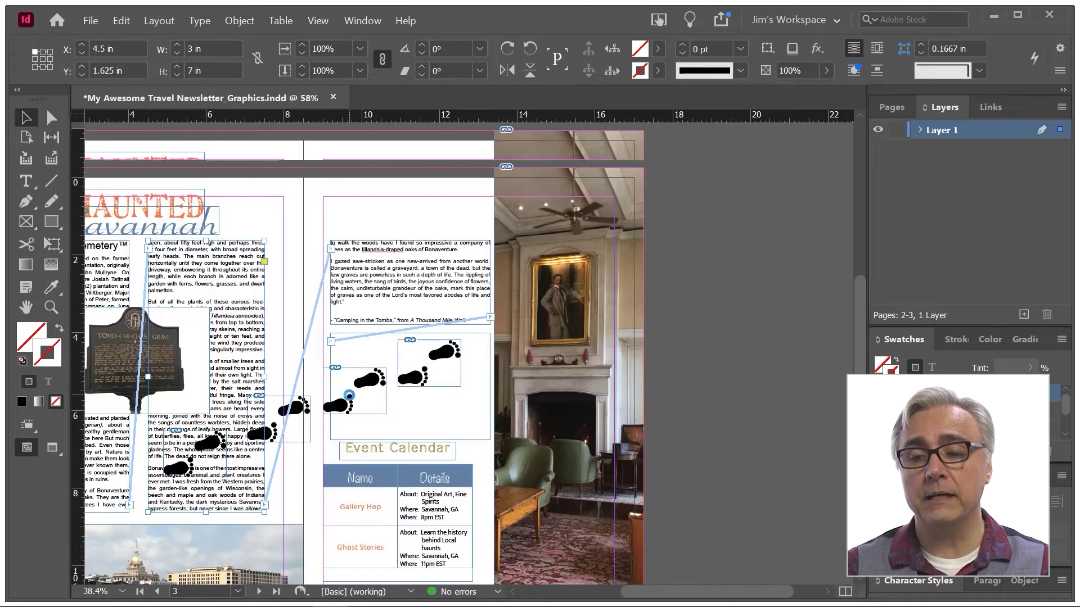
scroll(423, 218, up, 10)
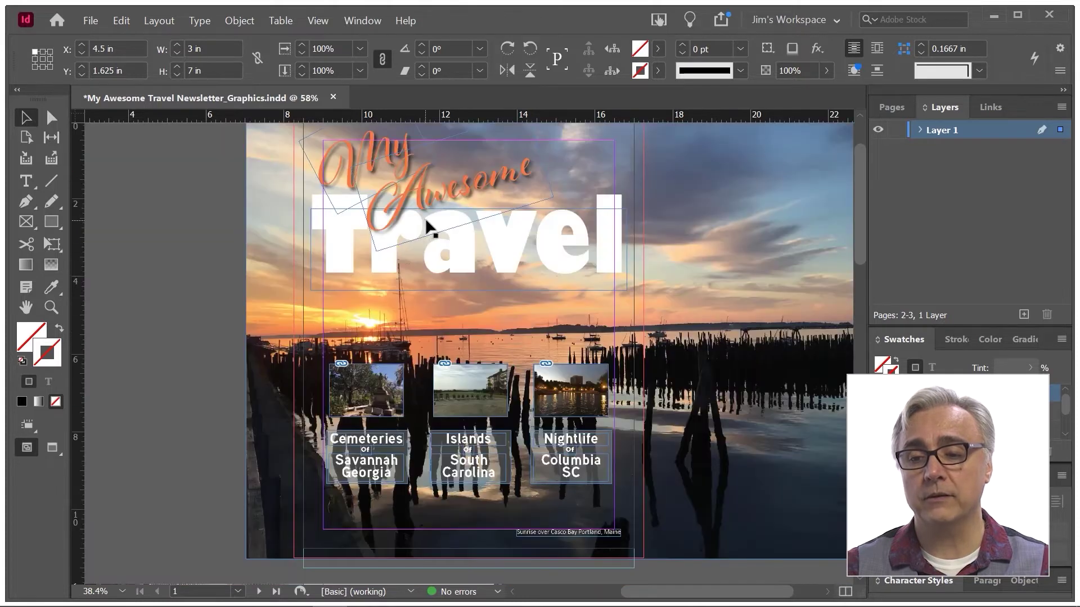
click(484, 287)
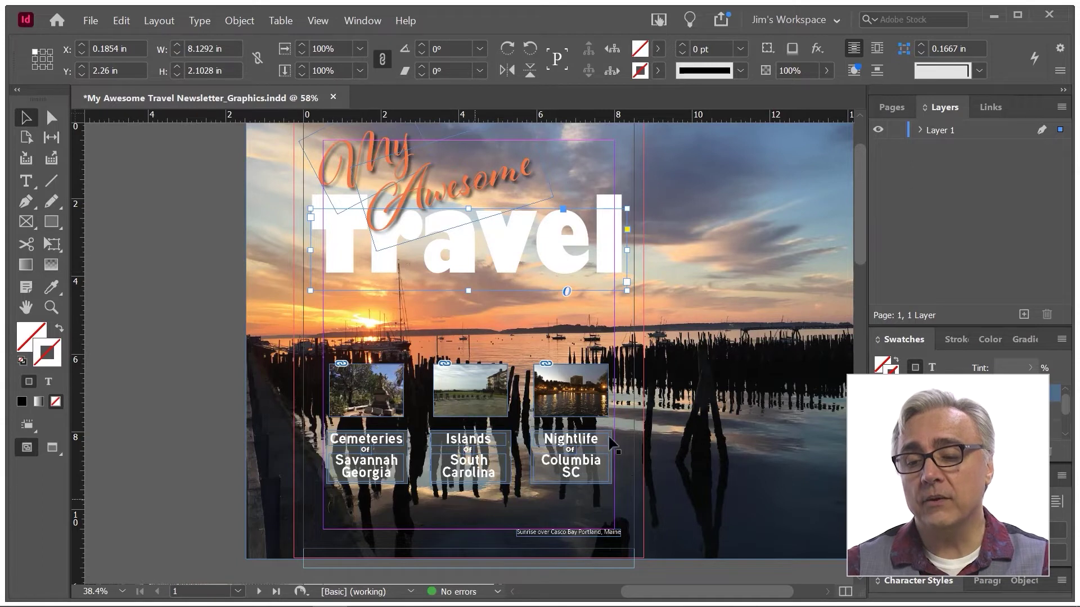
- Expand Layer 1 to list objects like <Haunted>, <Event Calendar> and Savannah Skyline.jpg, then deselect
click(920, 129)
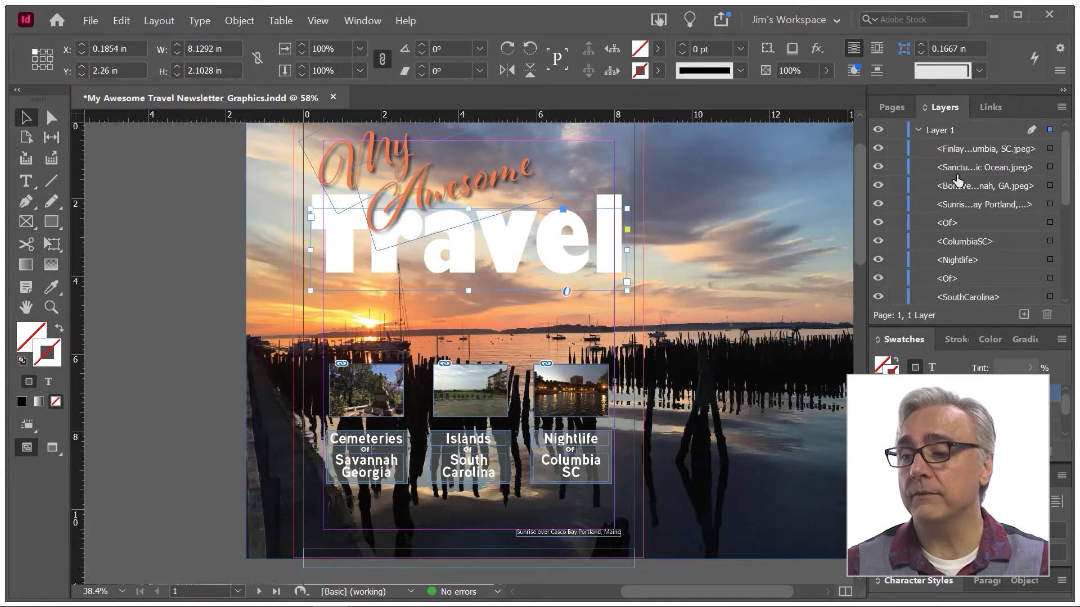
scroll(963, 276, down, 1)
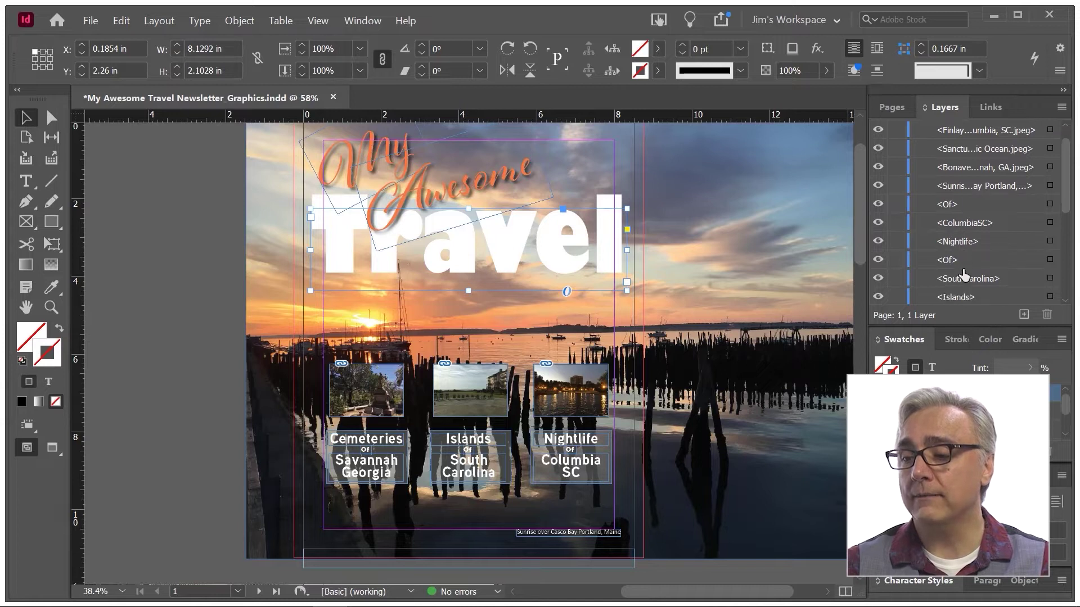
scroll(963, 276, down, 10)
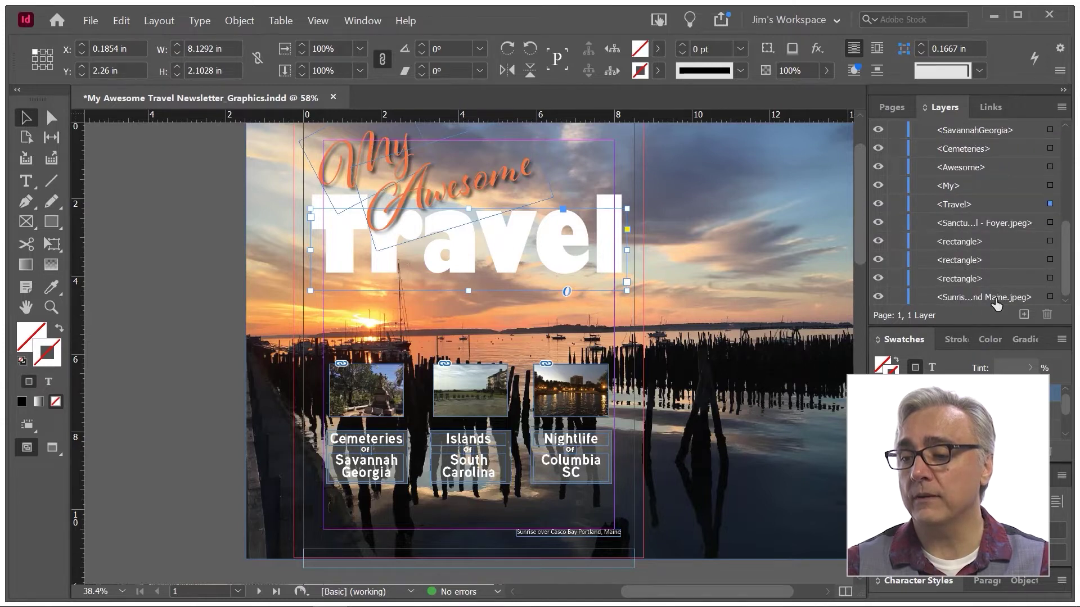
scroll(537, 365, down, 7)
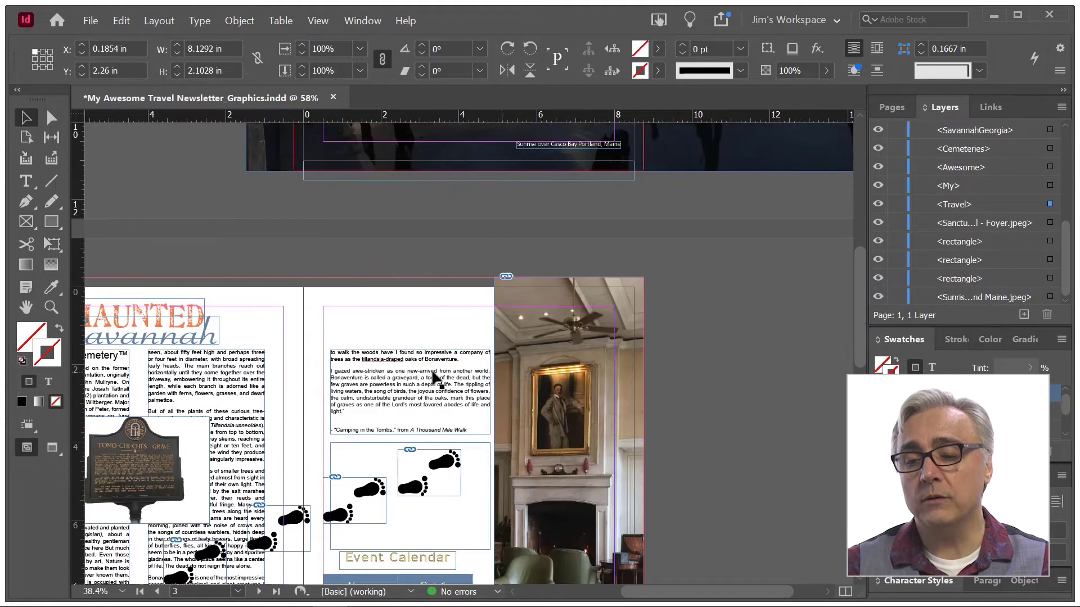
click(402, 303)
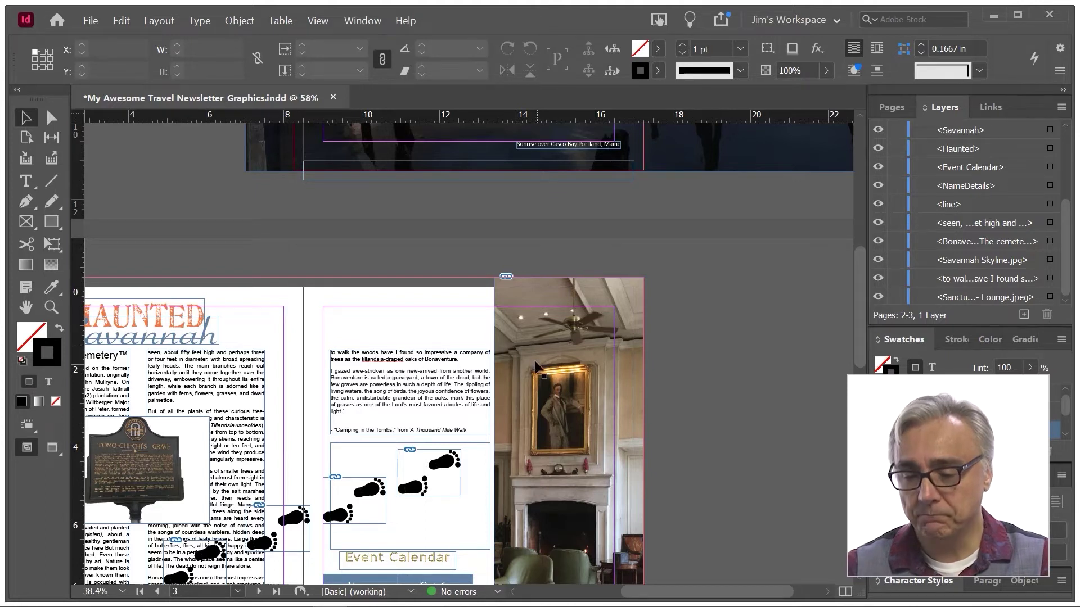
- Scroll back to the My Awesome Travel cover and select its background sunset photo
scroll(427, 382, up, 3)
scroll(427, 384, up, 2)
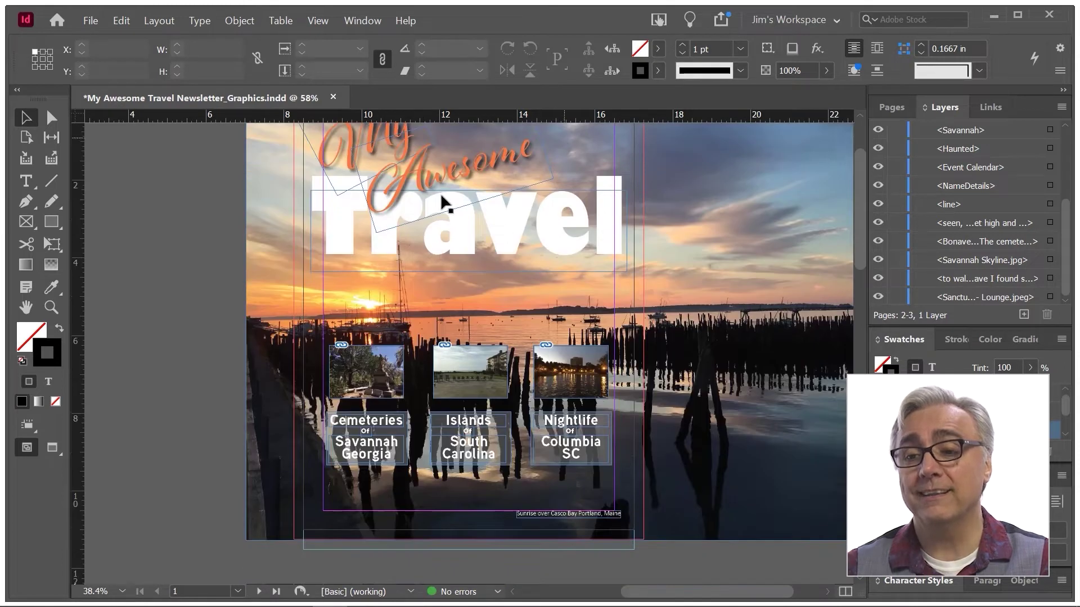
click(681, 229)
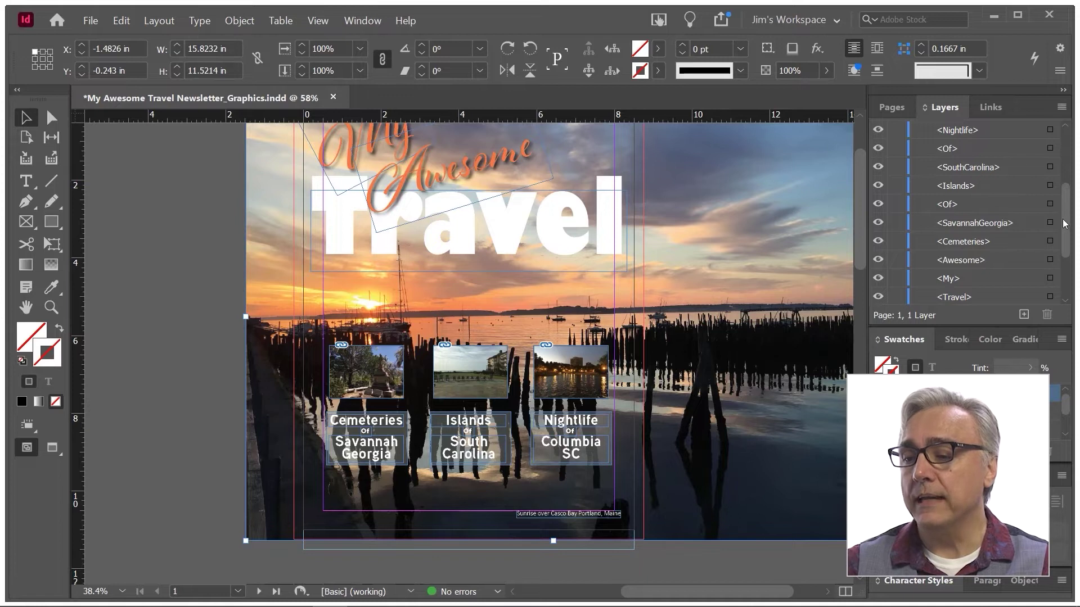
drag(1065, 225, 1070, 157)
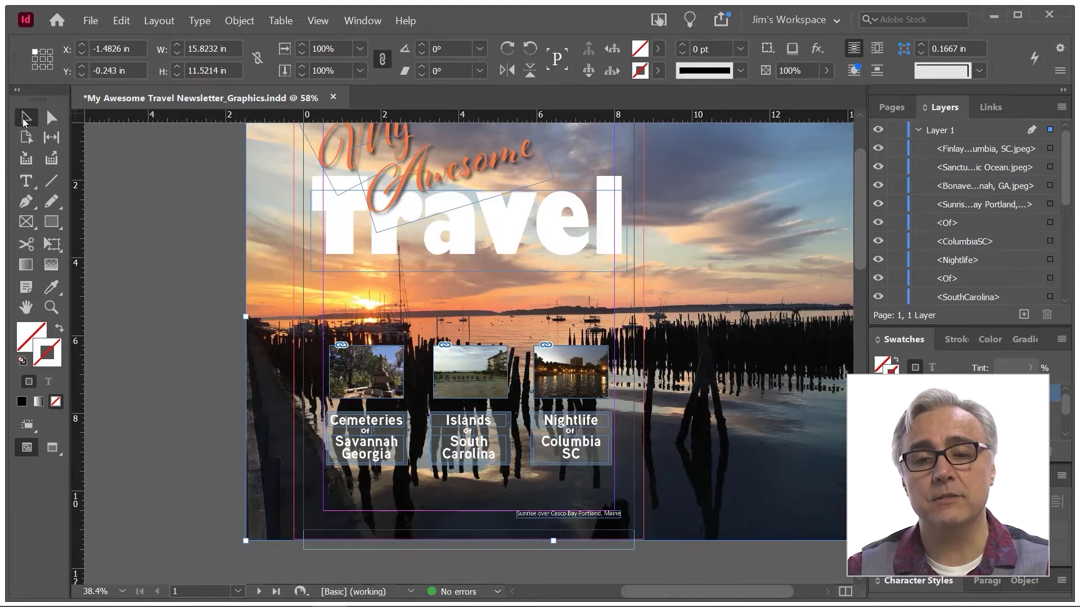
click(24, 119)
- Overlap the Cemeteries, Islands and night-lake photos, with the night-lake photo stacked behind the other two
drag(383, 378, 411, 349)
drag(587, 379, 487, 380)
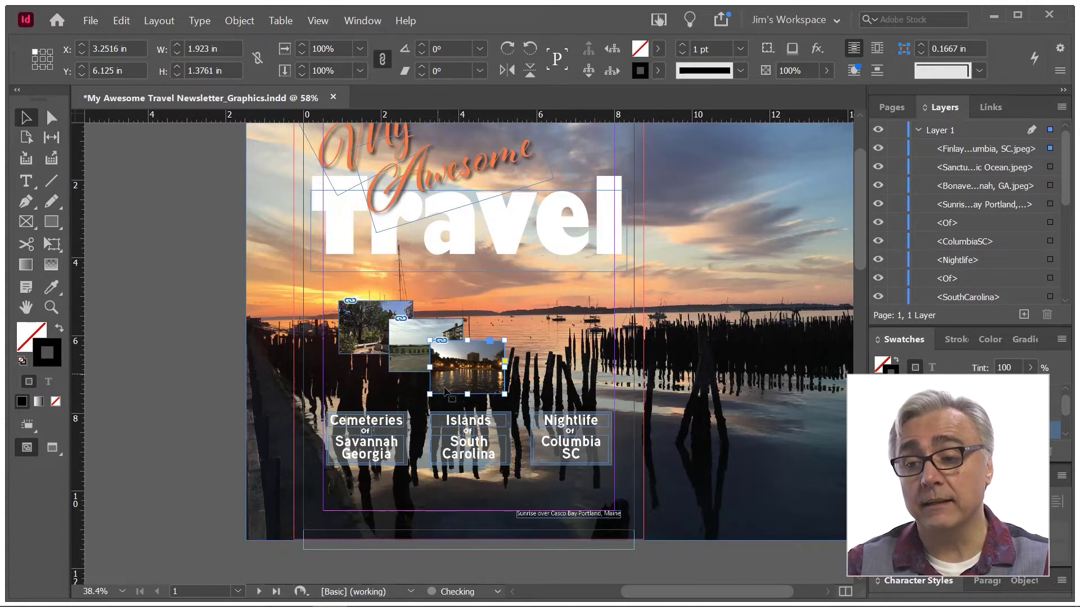
drag(954, 152, 956, 195)
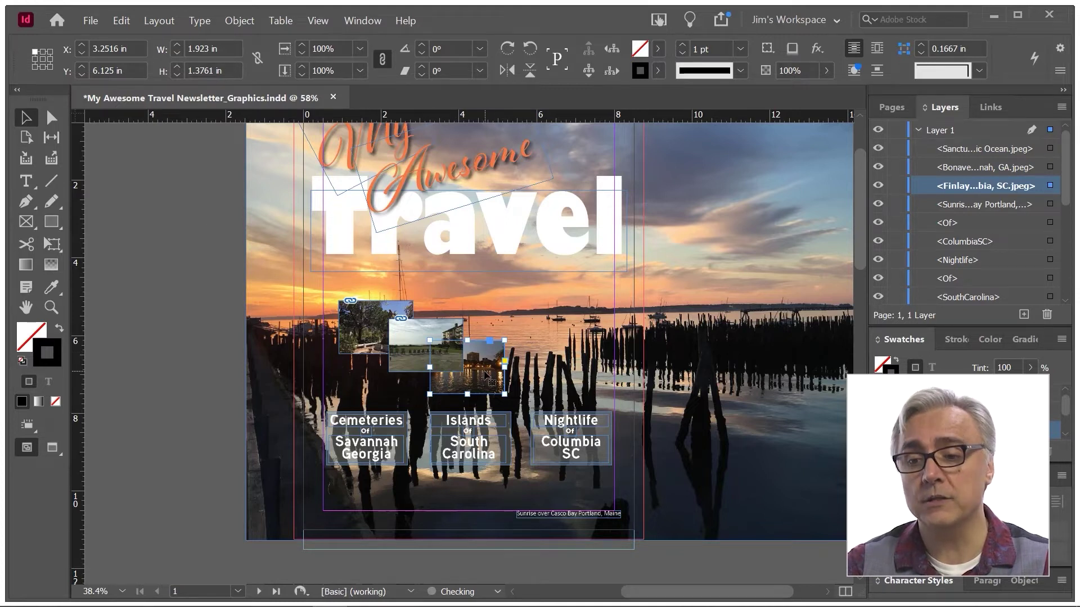
drag(491, 369, 396, 364)
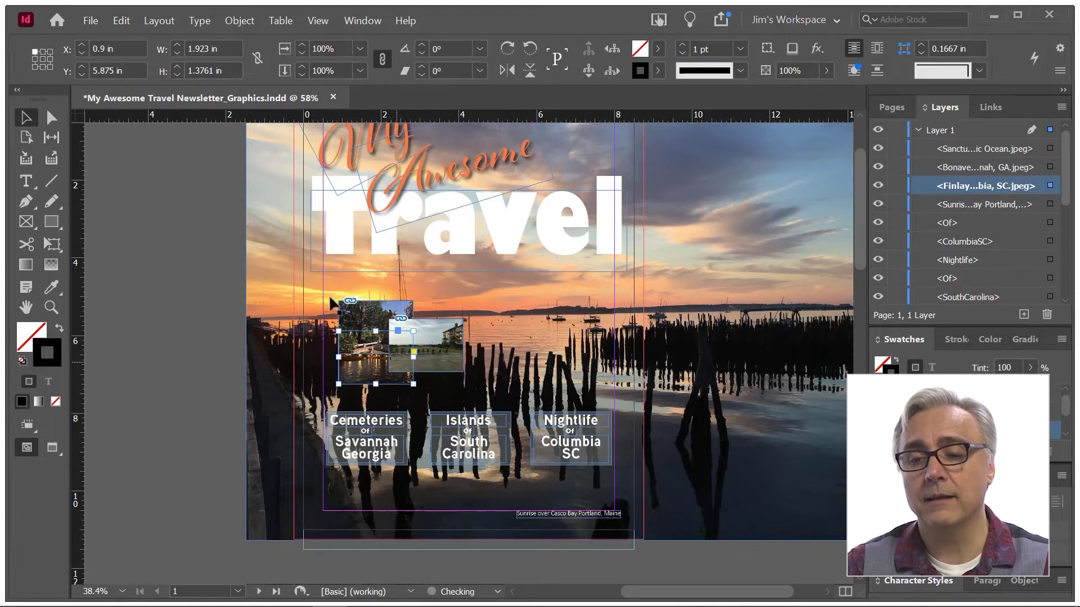
scroll(364, 337, up, 4)
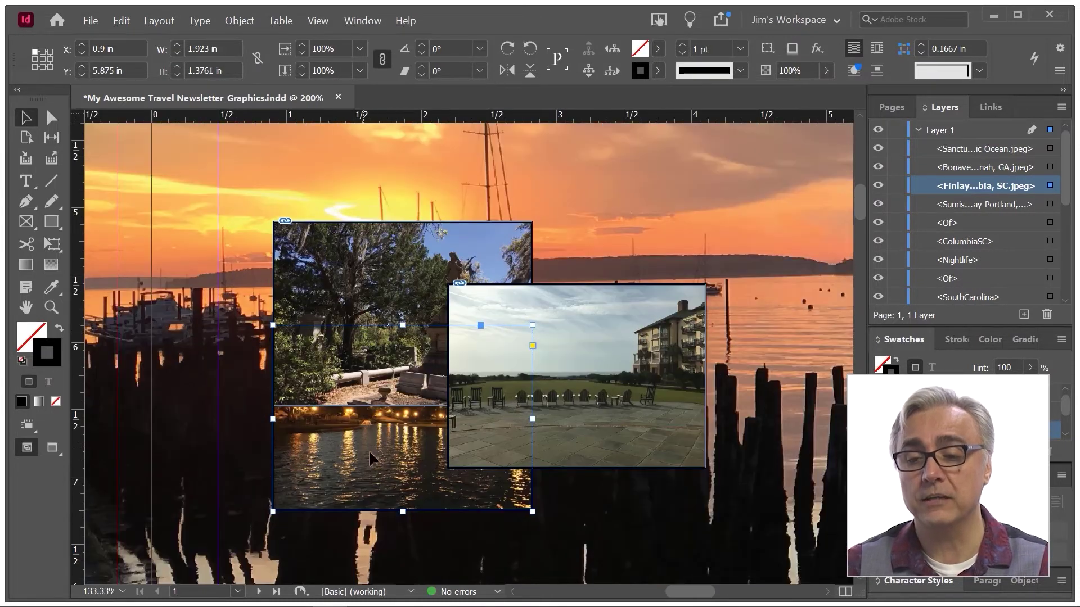
drag(366, 447, 562, 293)
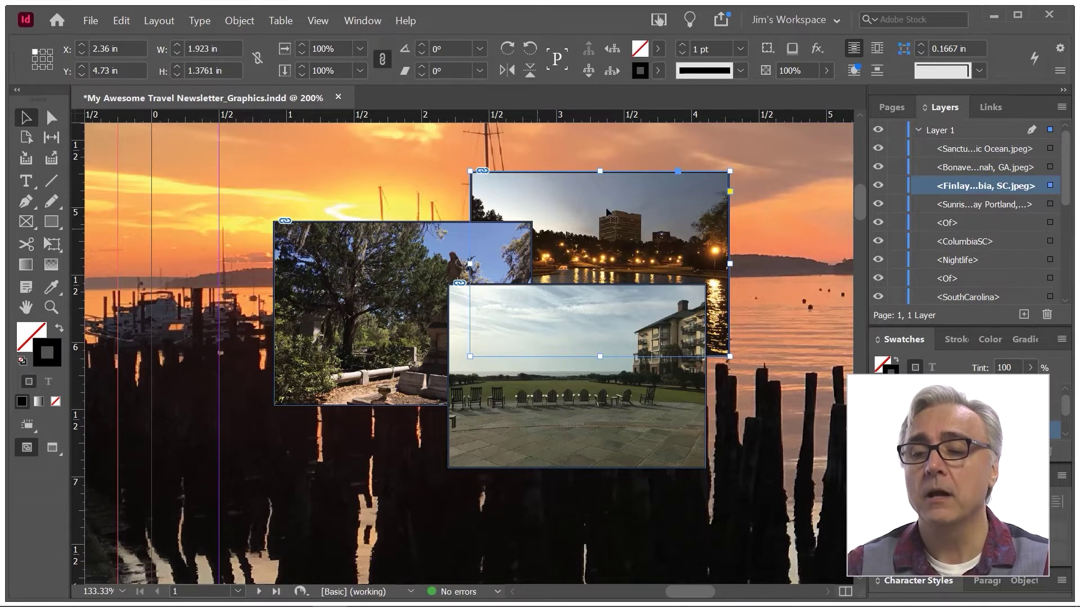
right_click(570, 210)
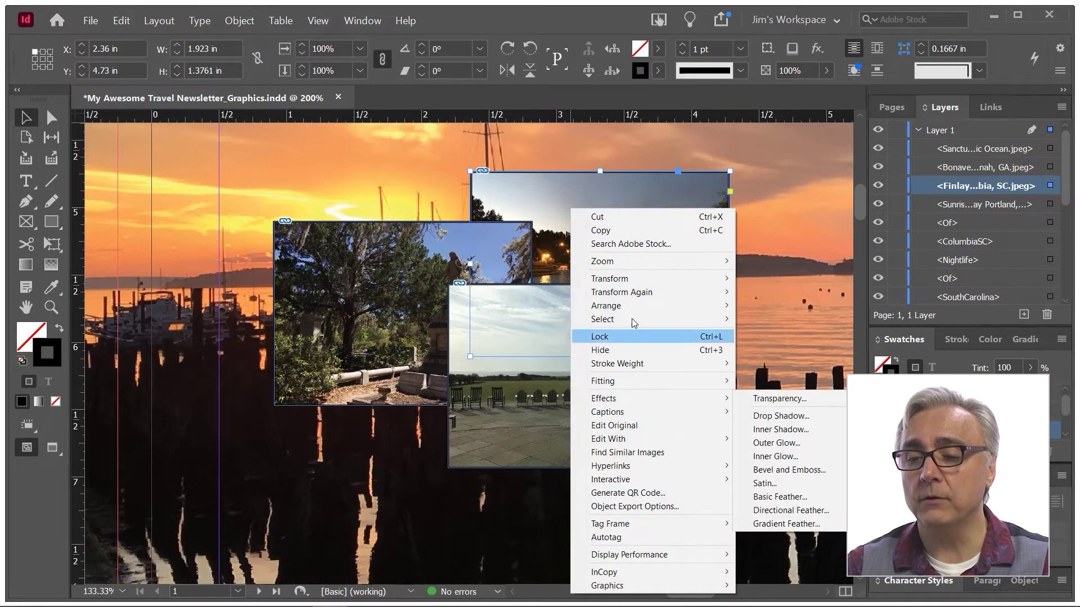
mouse_move(628, 311)
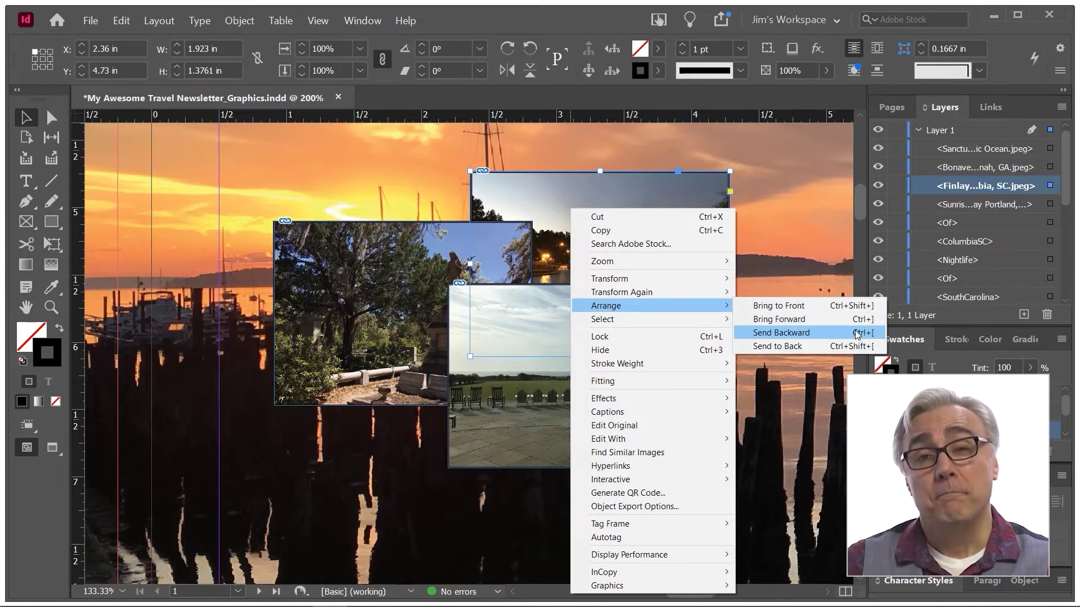
click(956, 188)
click(956, 188)
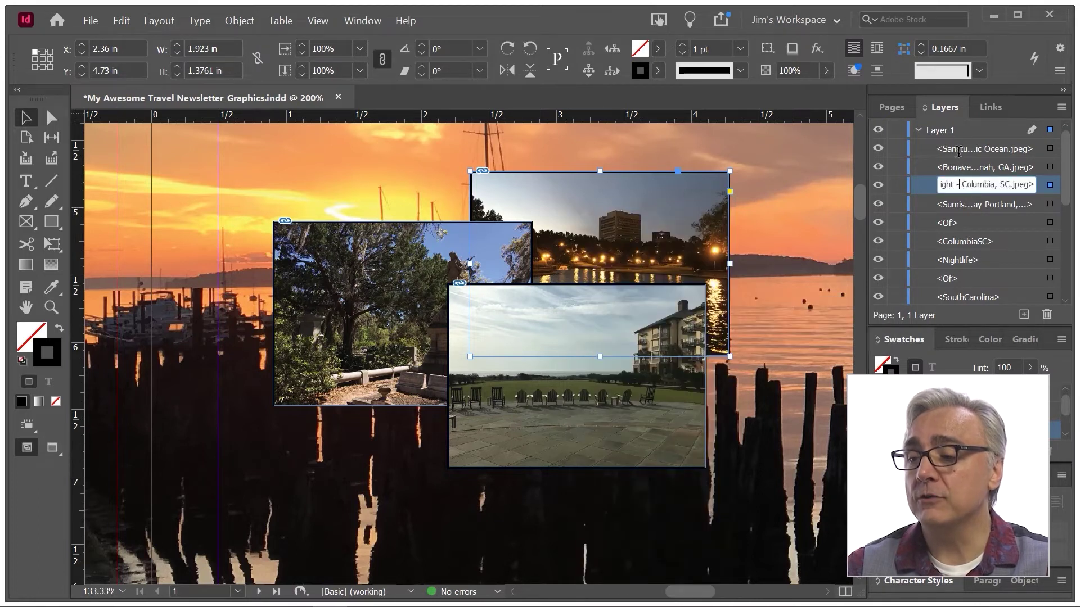
drag(929, 190, 925, 143)
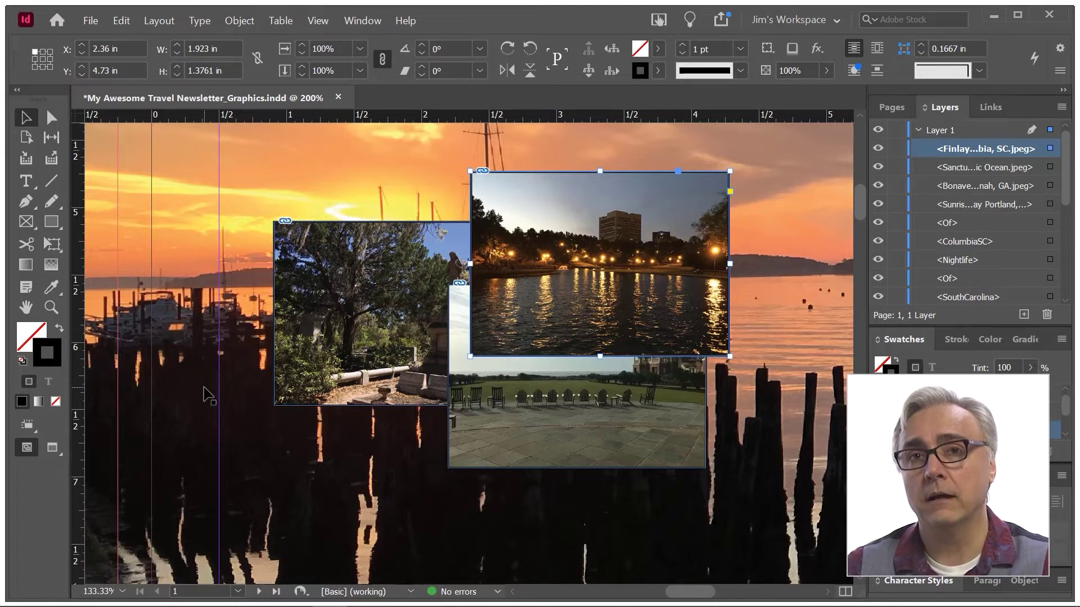
- Hide the Finlay Park night photo with its eye icon in the Layers list
scroll(1003, 213, down, 5)
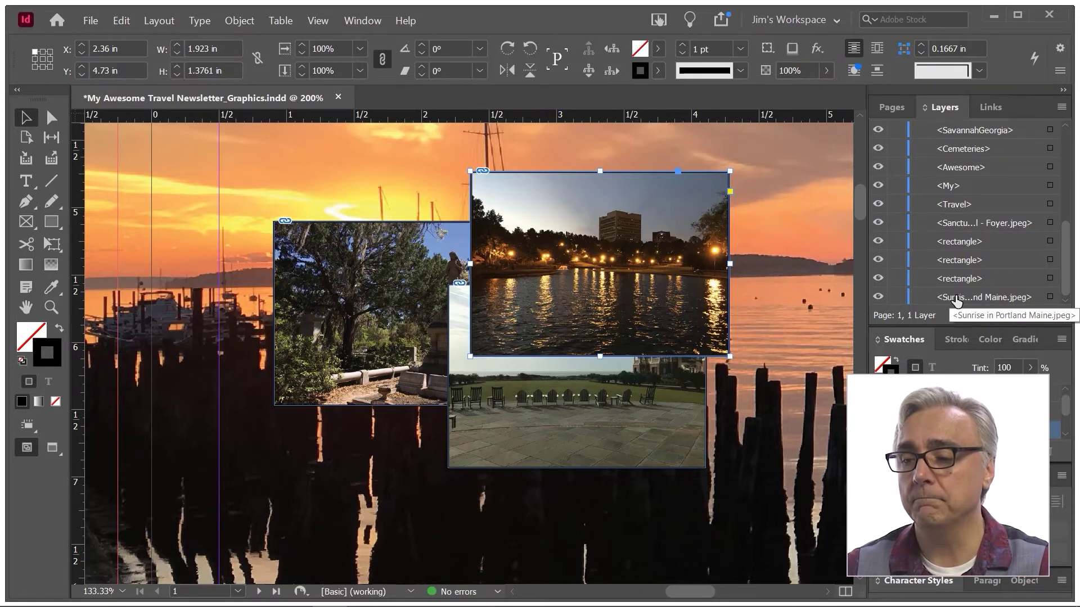
scroll(956, 298, up, 5)
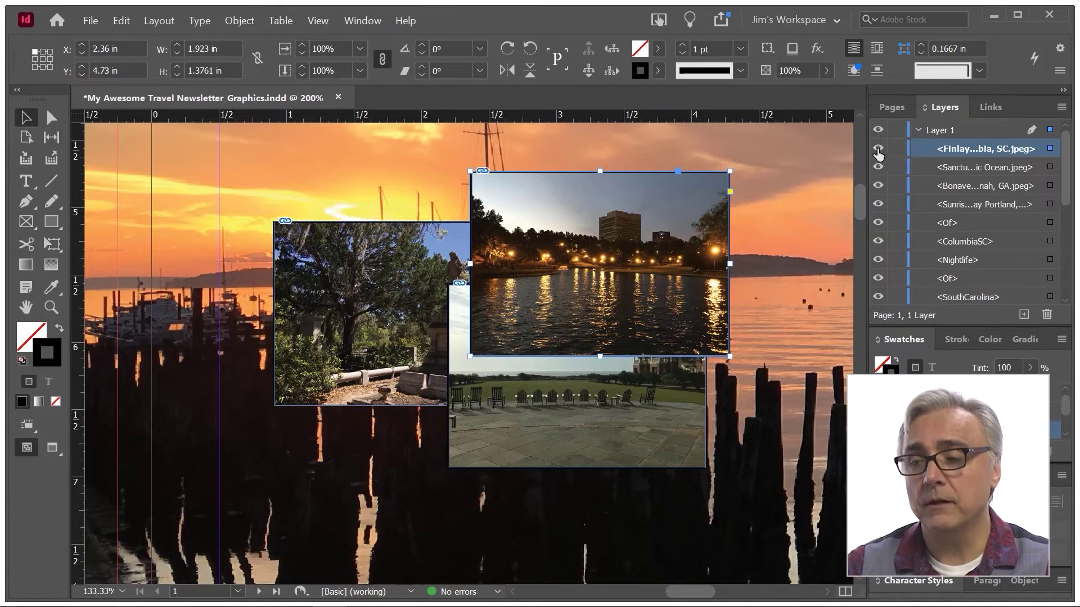
click(878, 150)
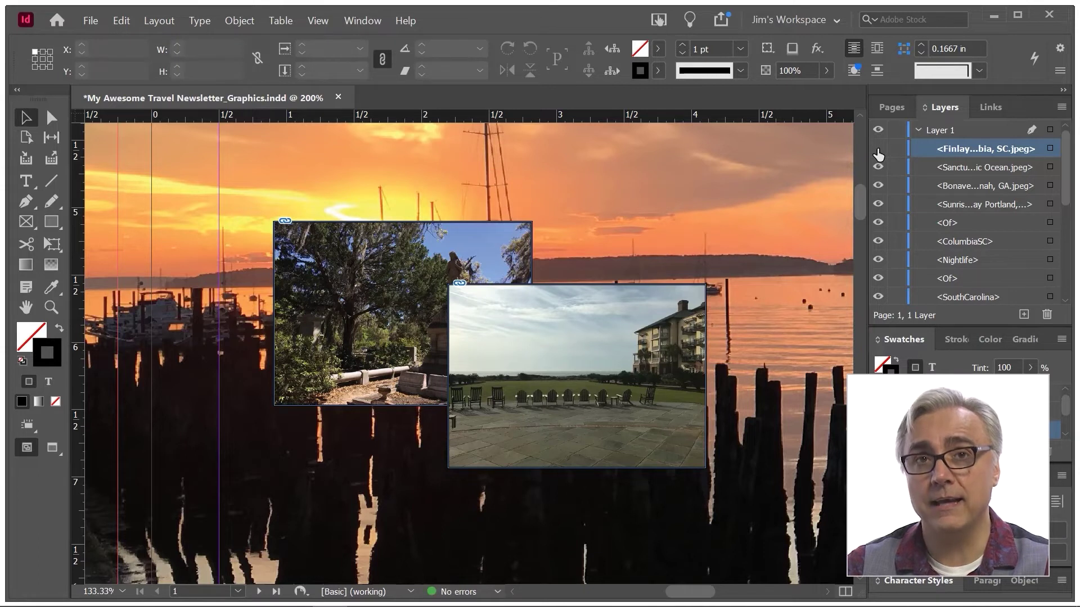
click(878, 150)
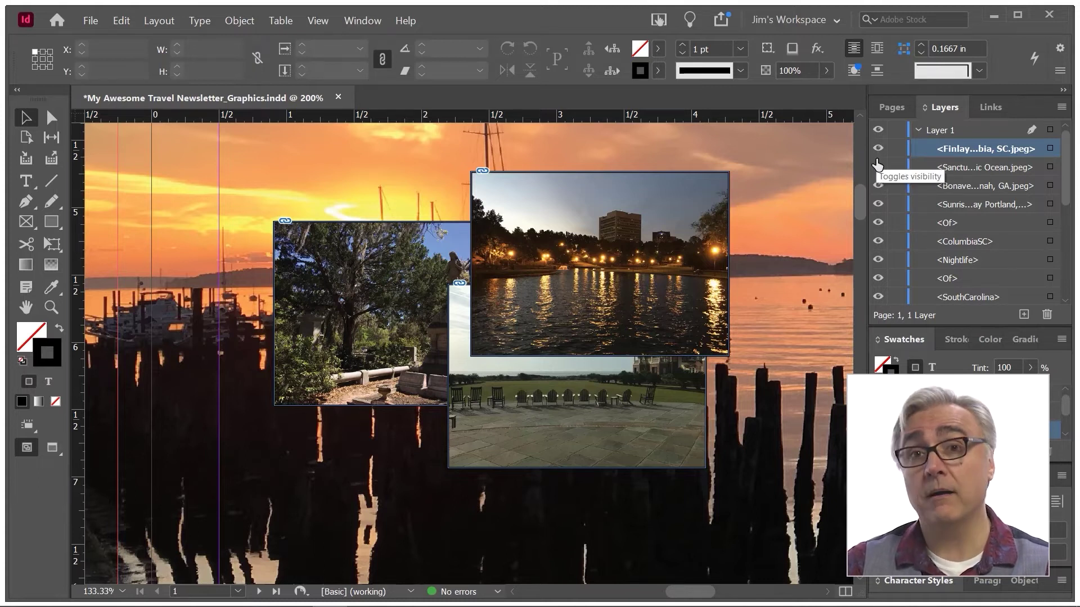
- Hide and reshow all of Layer 1, fitting the cover page in the window with Ctrl+0
click(878, 131)
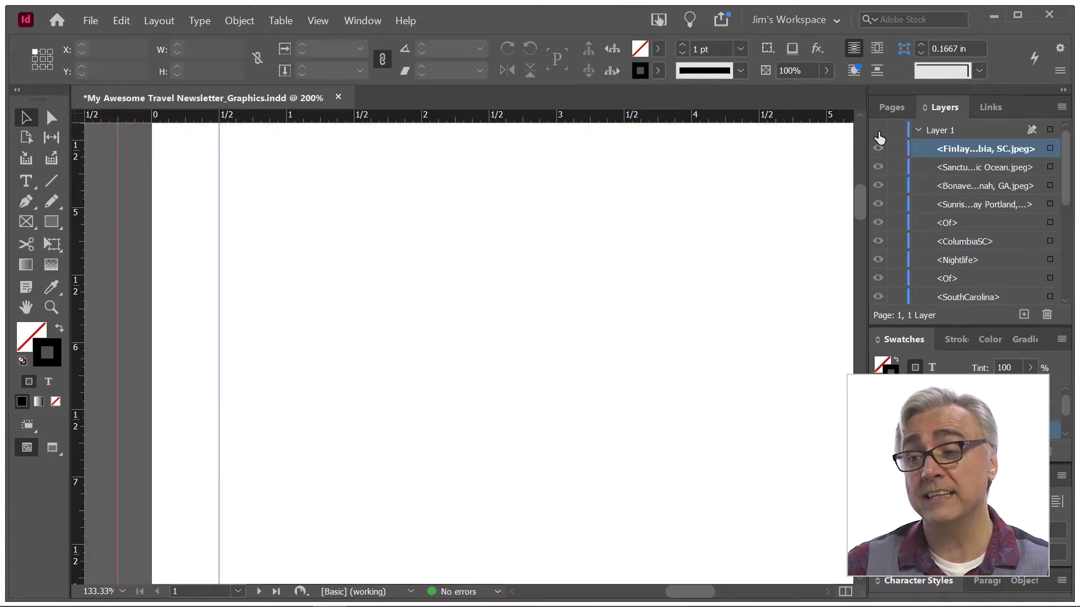
key(ctrl+0)
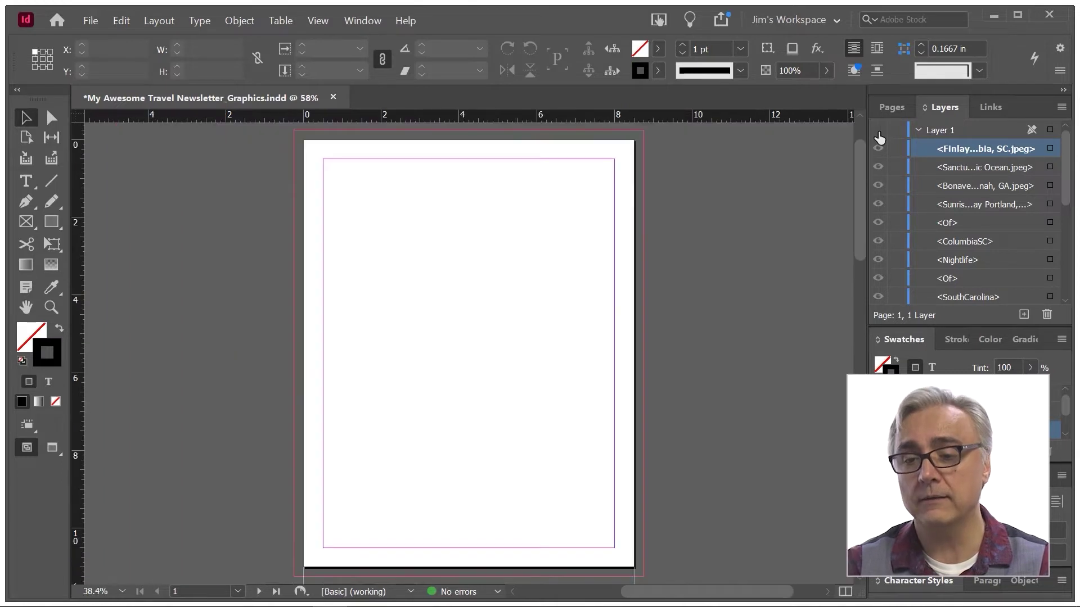
click(878, 131)
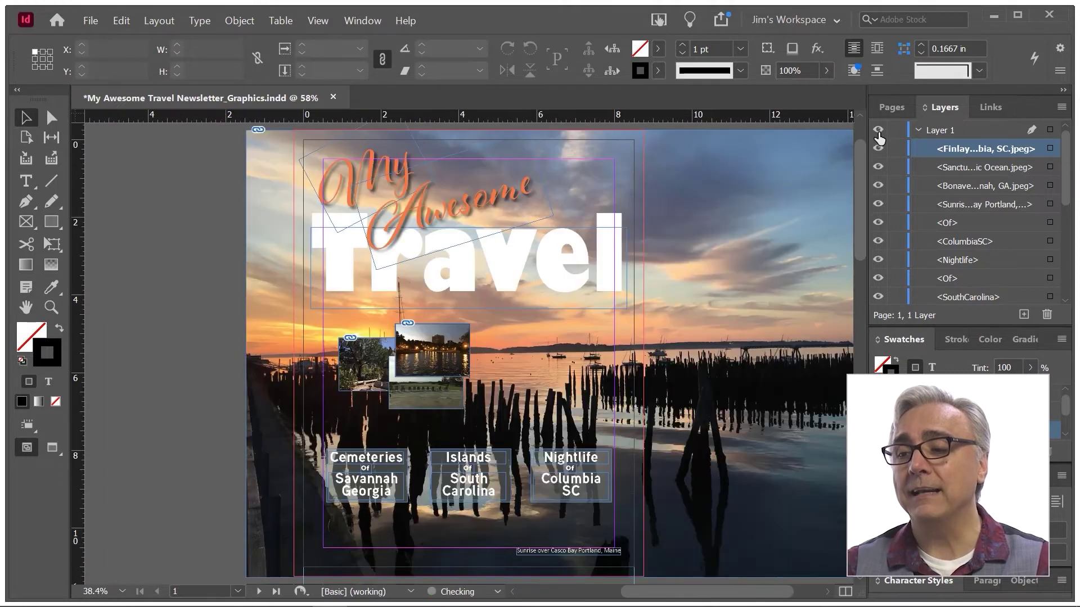
- Hide two small cover photos plus the Nightlife and South Carolina labels via the eye column
click(877, 149)
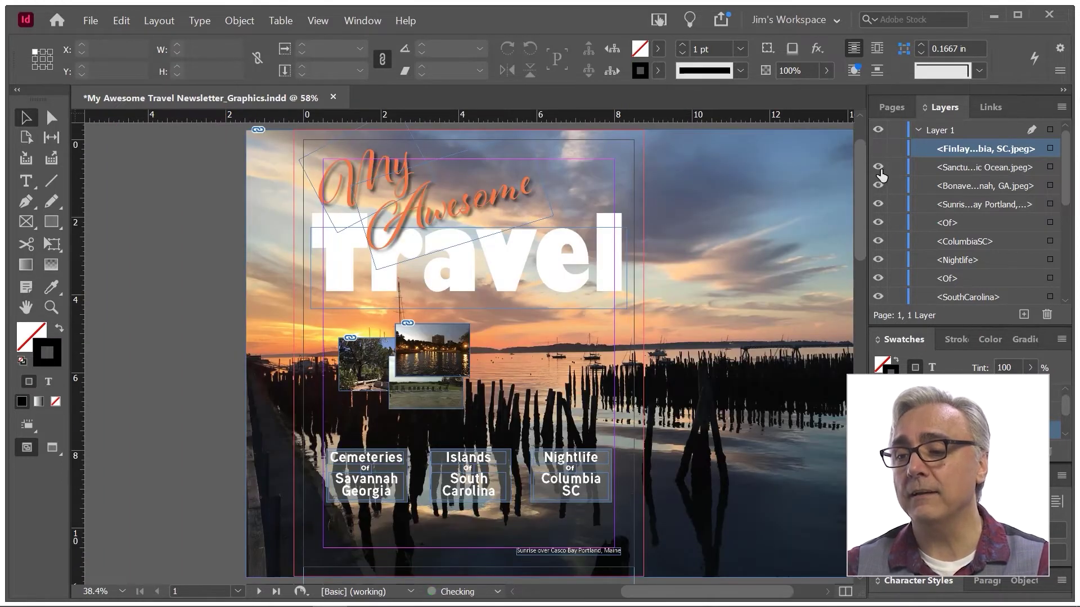
drag(878, 185, 877, 297)
drag(884, 224, 879, 150)
drag(880, 193, 878, 135)
drag(884, 173, 879, 256)
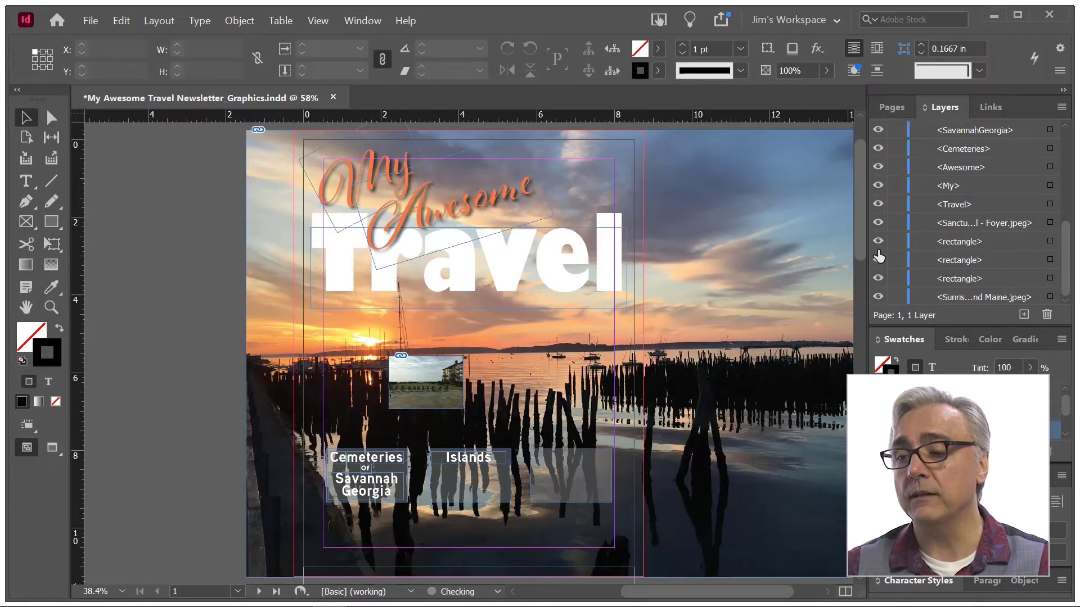
scroll(879, 255, up, 3)
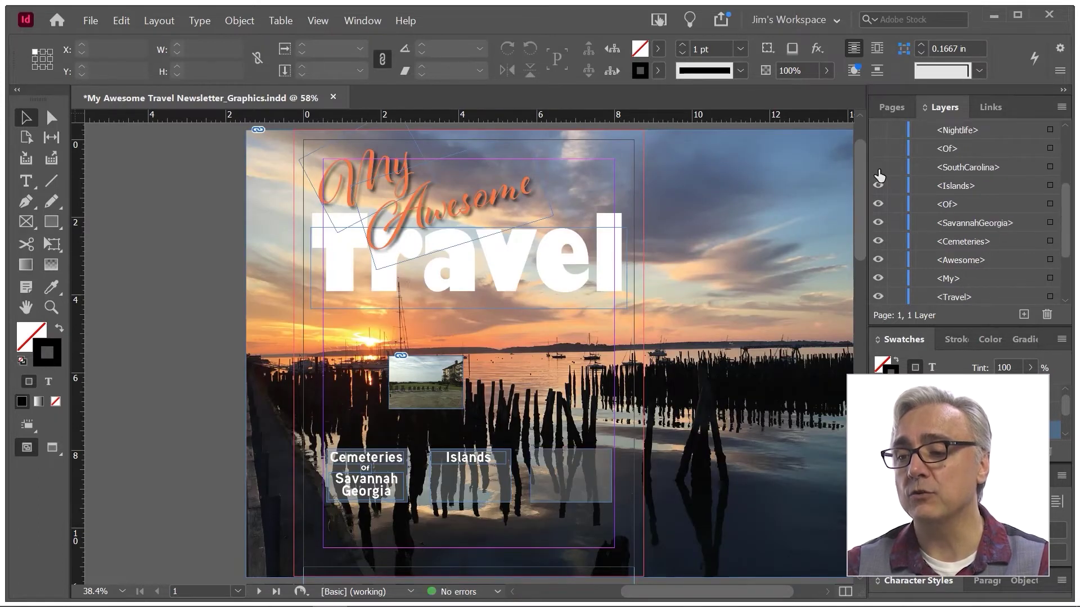
- Show the hidden Nightlife, Of, SouthCarolina labels and jpeg photos again via their eye icons
drag(878, 204, 878, 129)
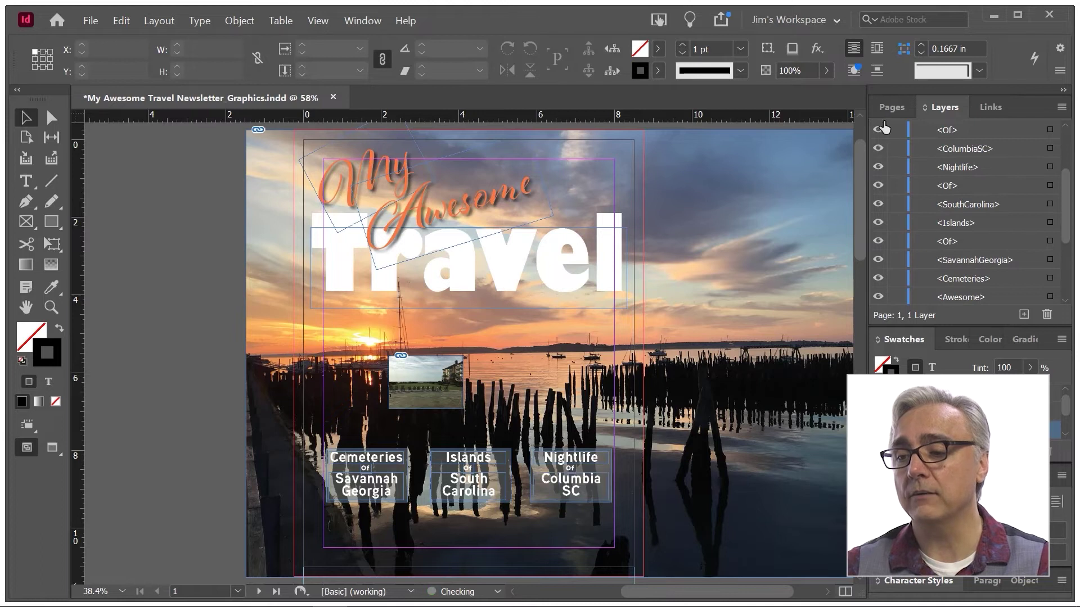
scroll(893, 189, up, 2)
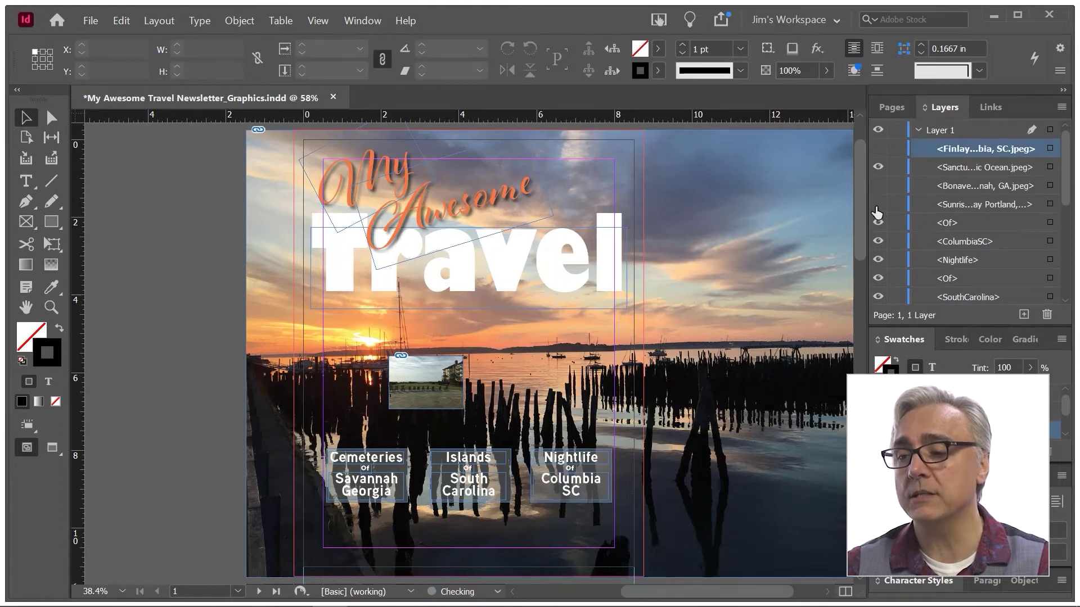
drag(878, 207, 878, 140)
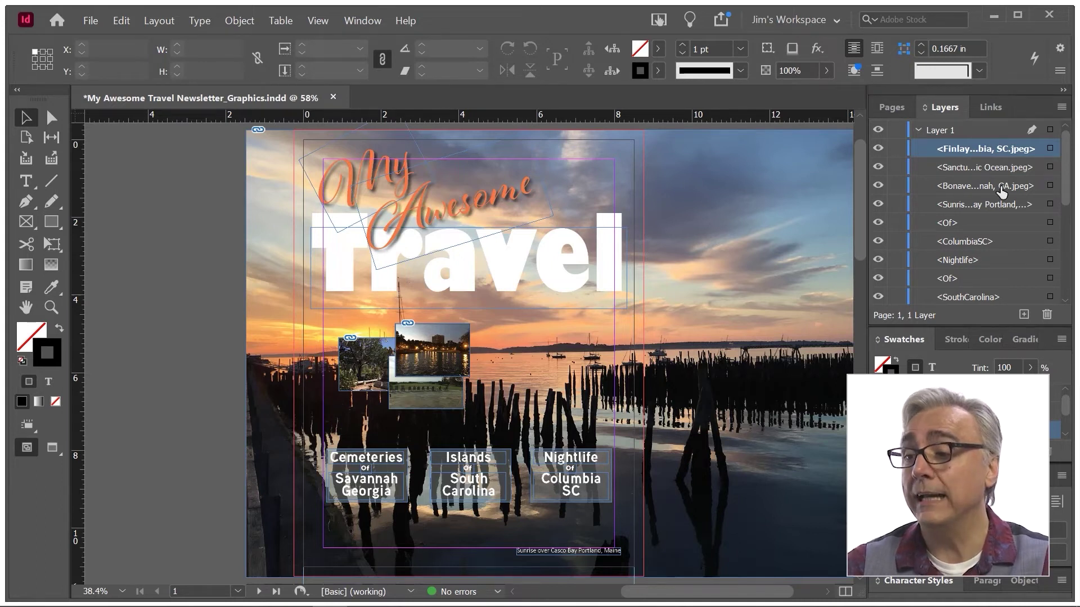
drag(1071, 175, 1069, 290)
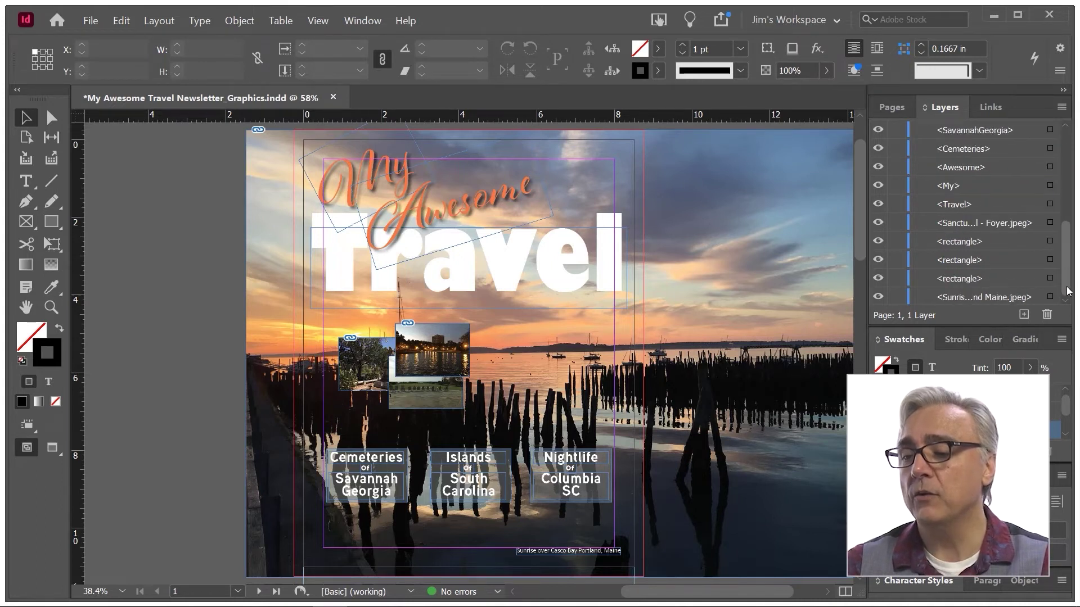
- Lock the Sunrise Maine background photo and the My, Awesome and Travel title words
click(896, 296)
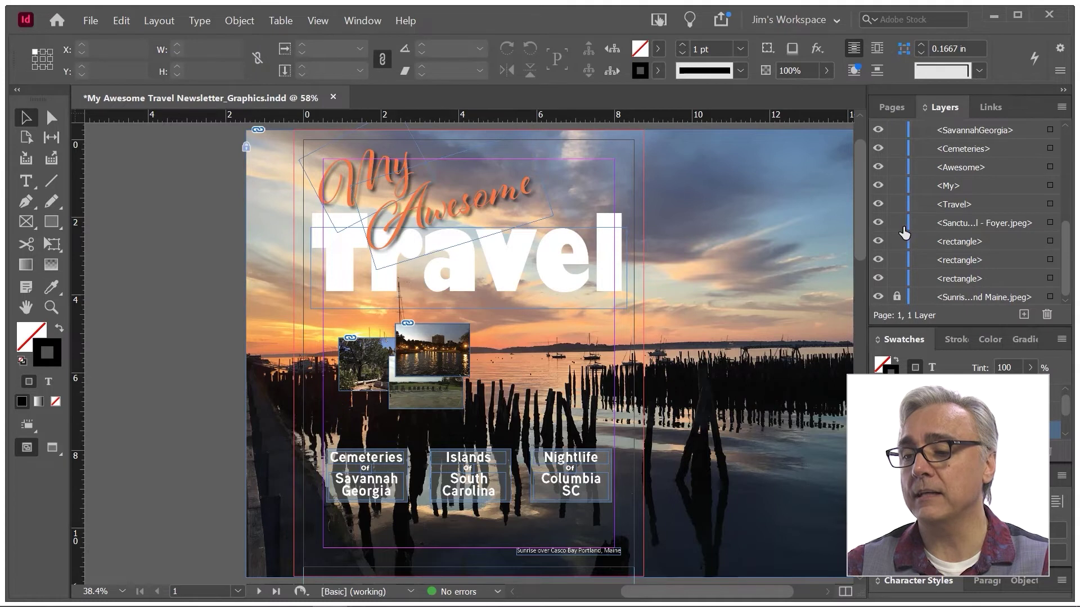
drag(897, 204, 897, 167)
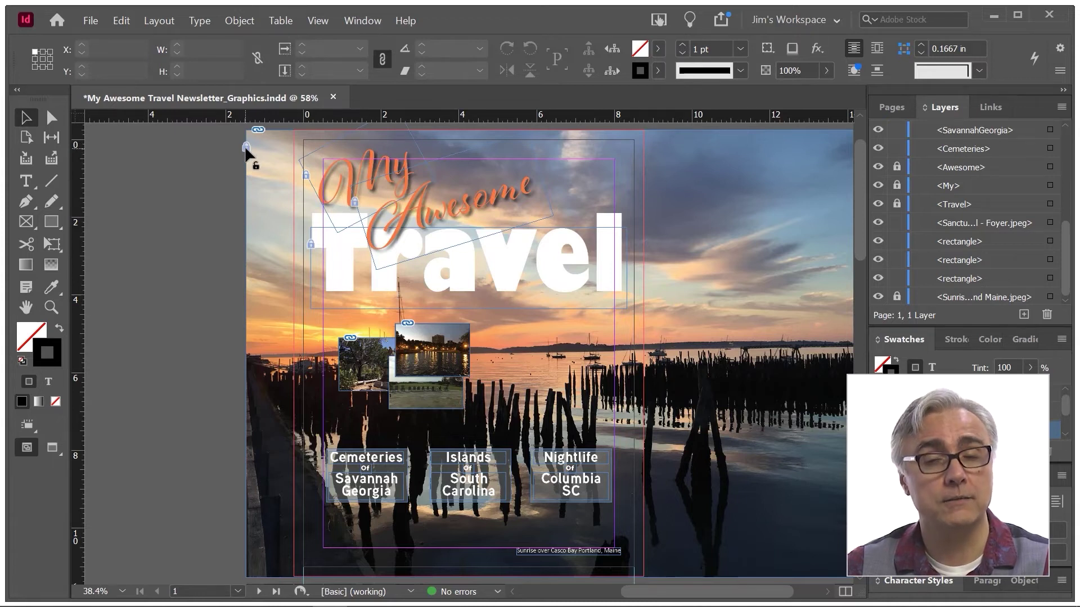
click(311, 244)
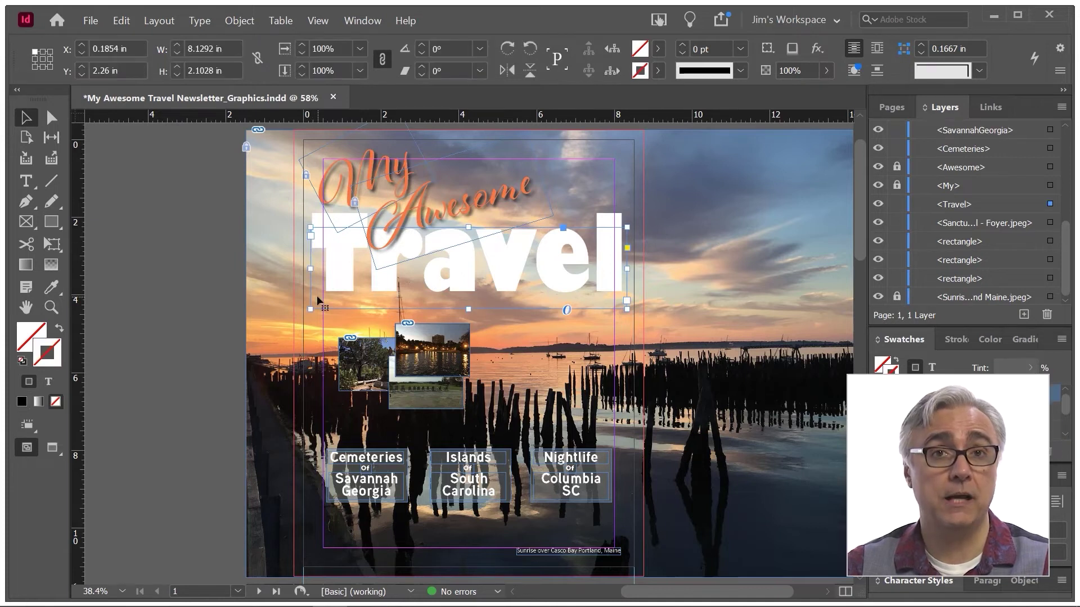
click(896, 205)
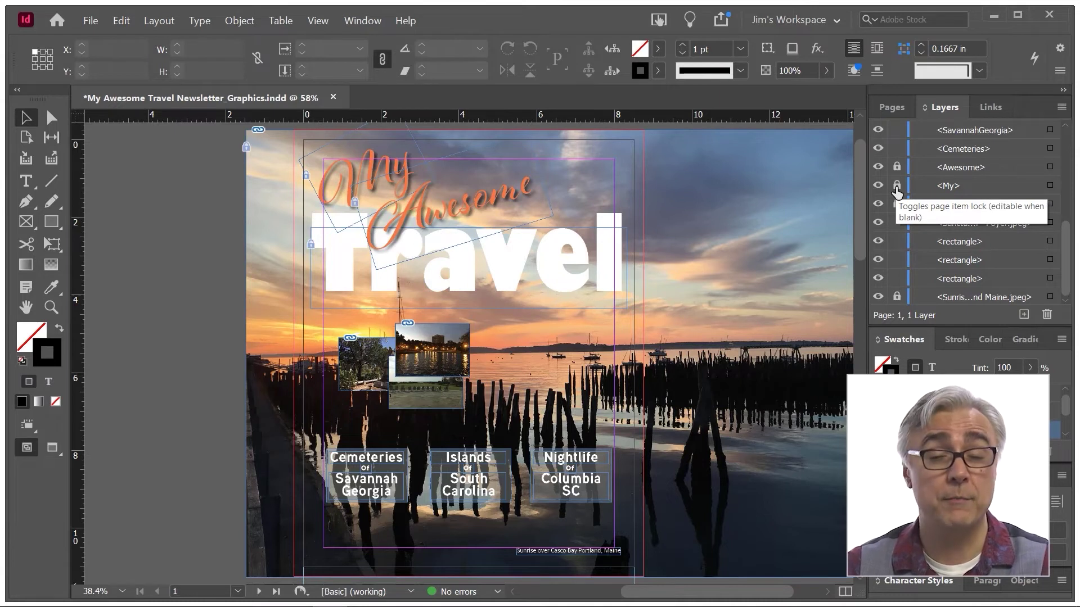
scroll(914, 217, up, 5)
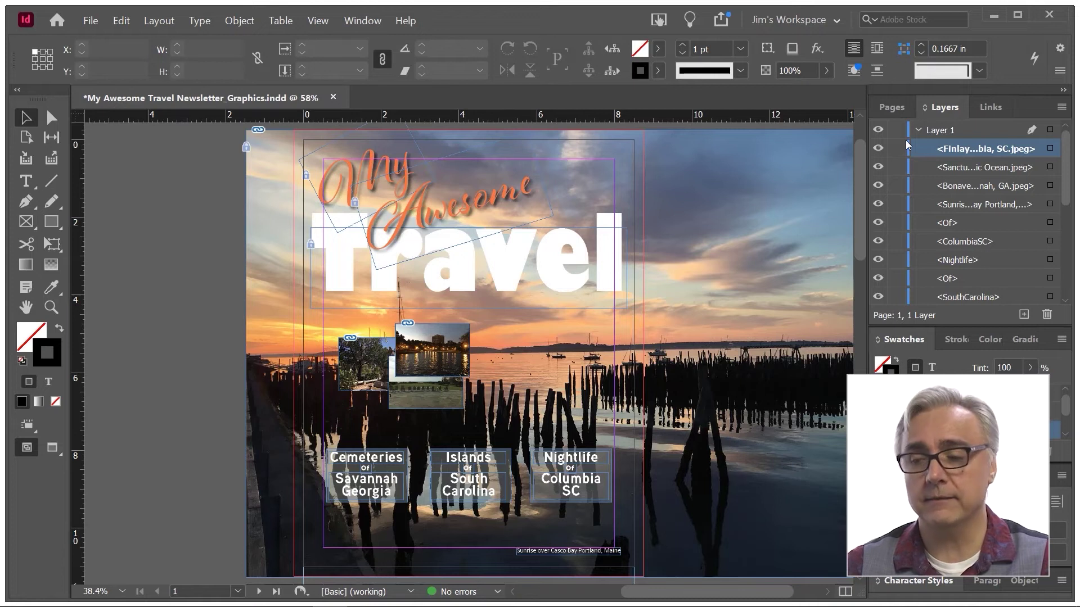
- Change Layer 1's colour from Light Blue to Green in Layer Options
double_click(908, 129)
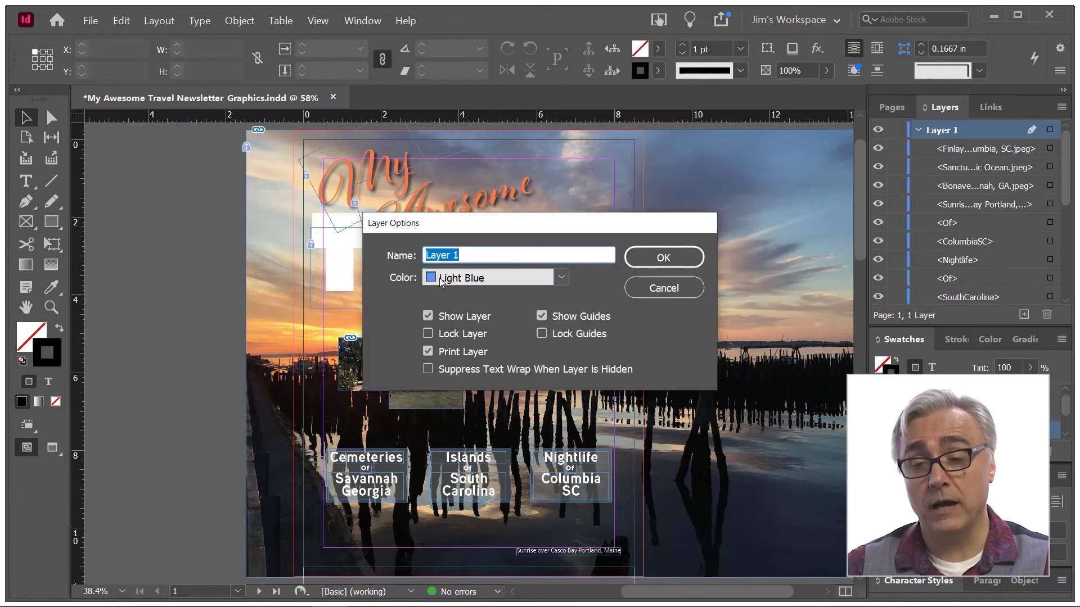
click(563, 278)
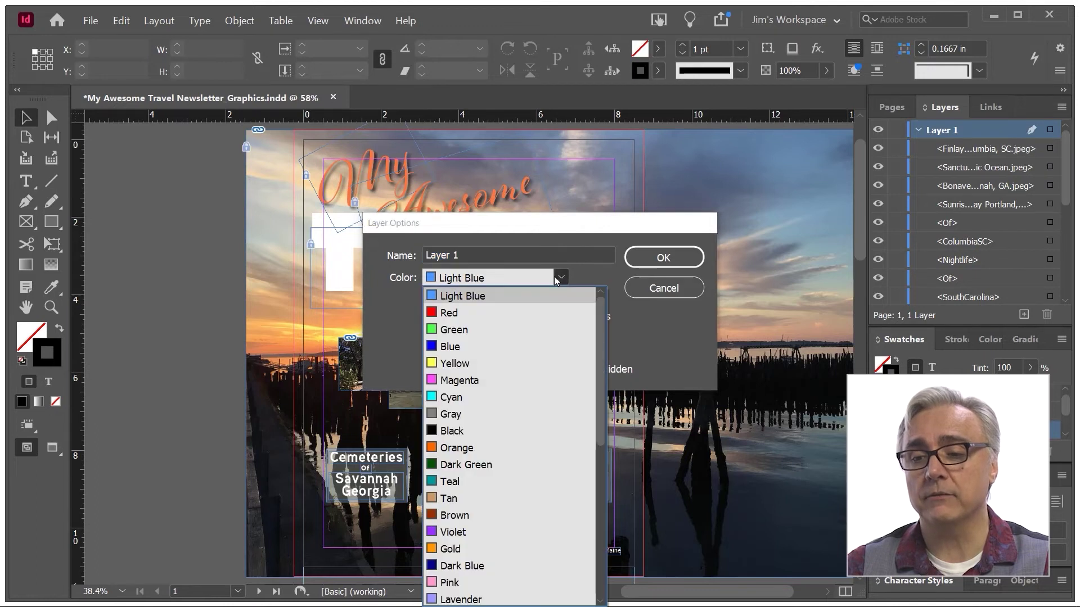
click(465, 254)
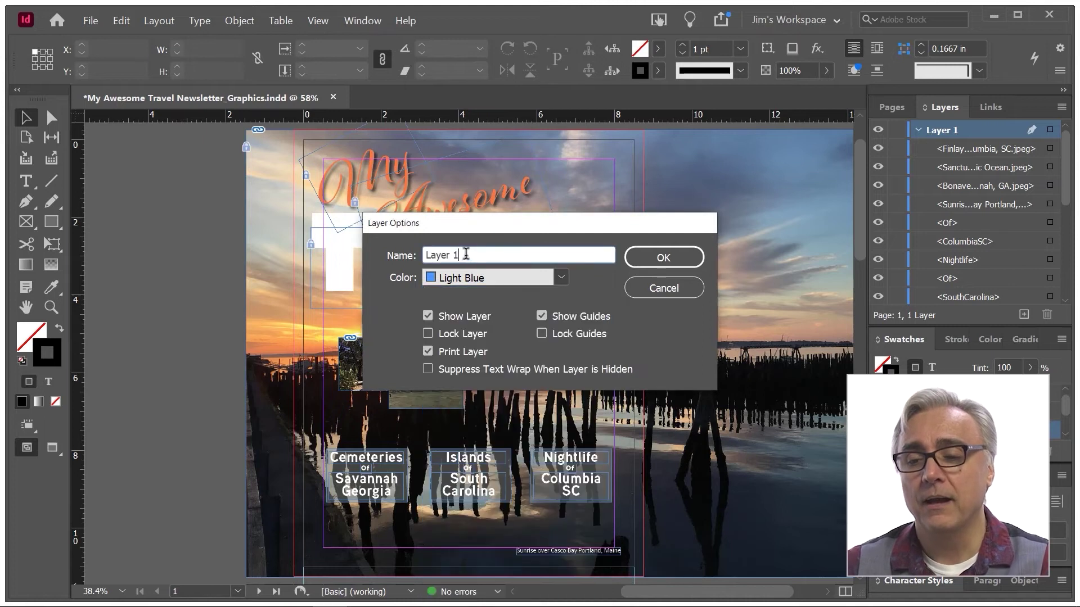
click(561, 276)
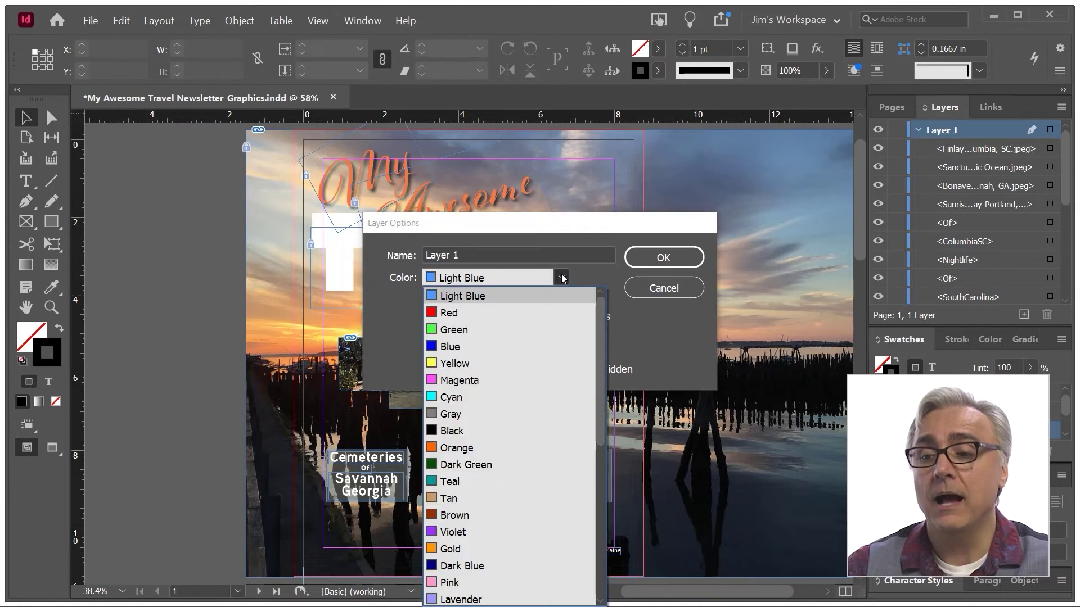
click(464, 332)
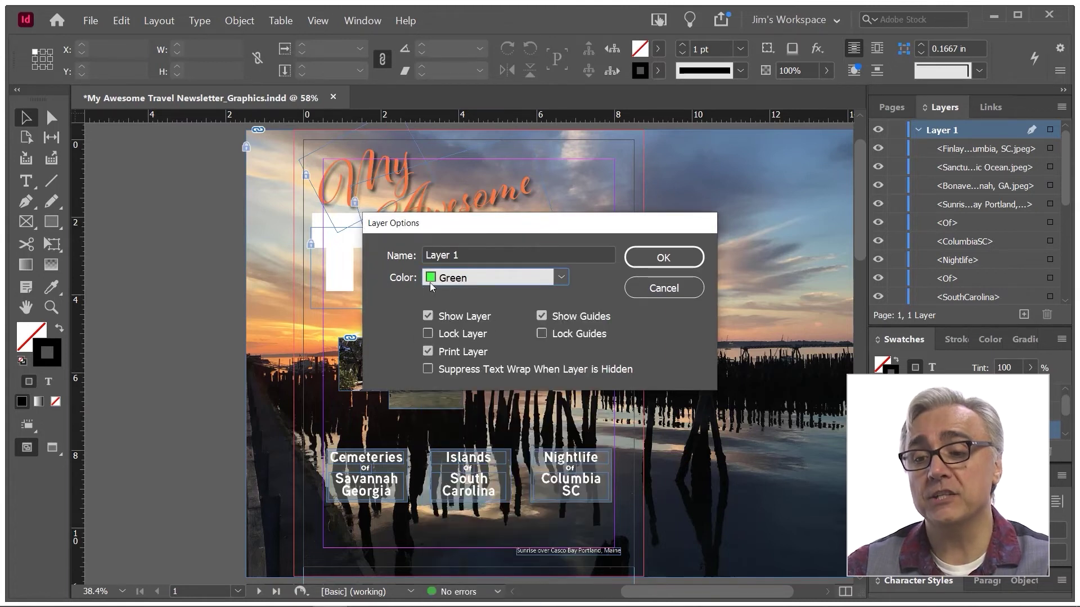
click(647, 262)
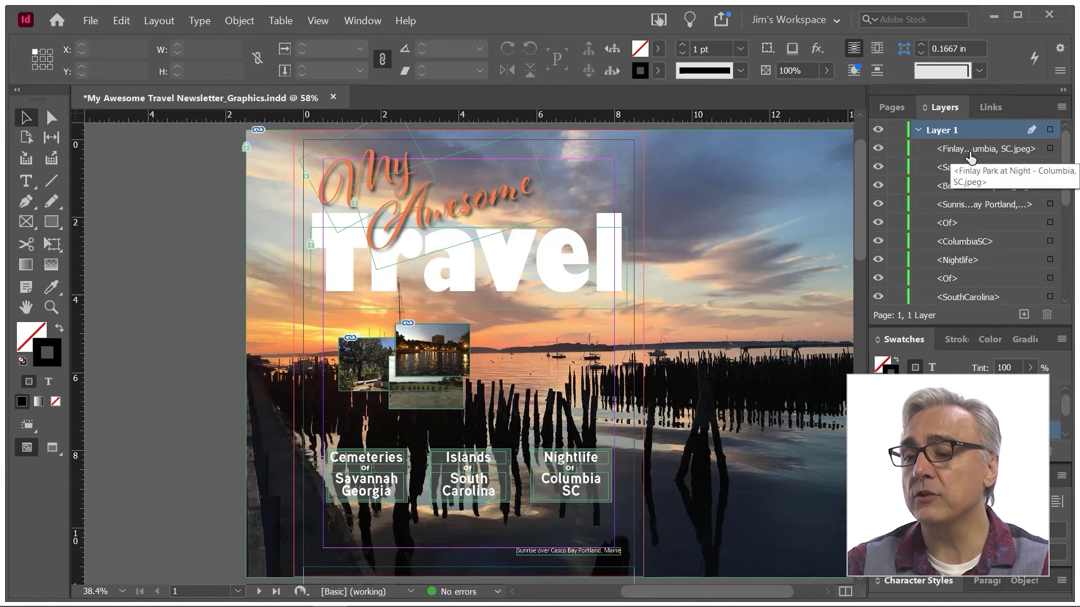
- Select the Savannah Georgia text box, then highlight the Finlay night photo in the layer list
click(1049, 149)
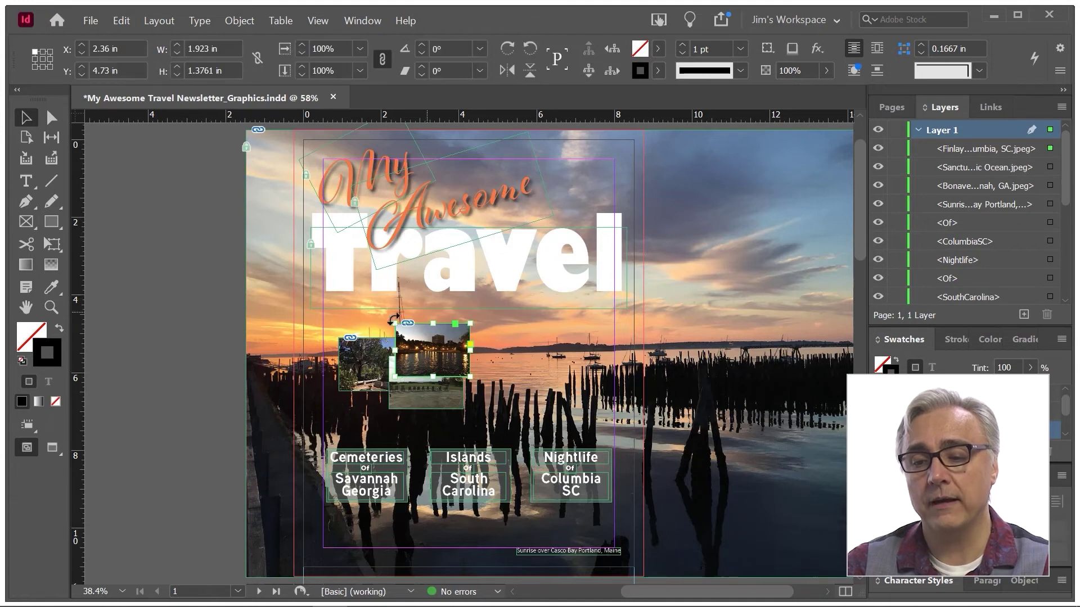
click(171, 265)
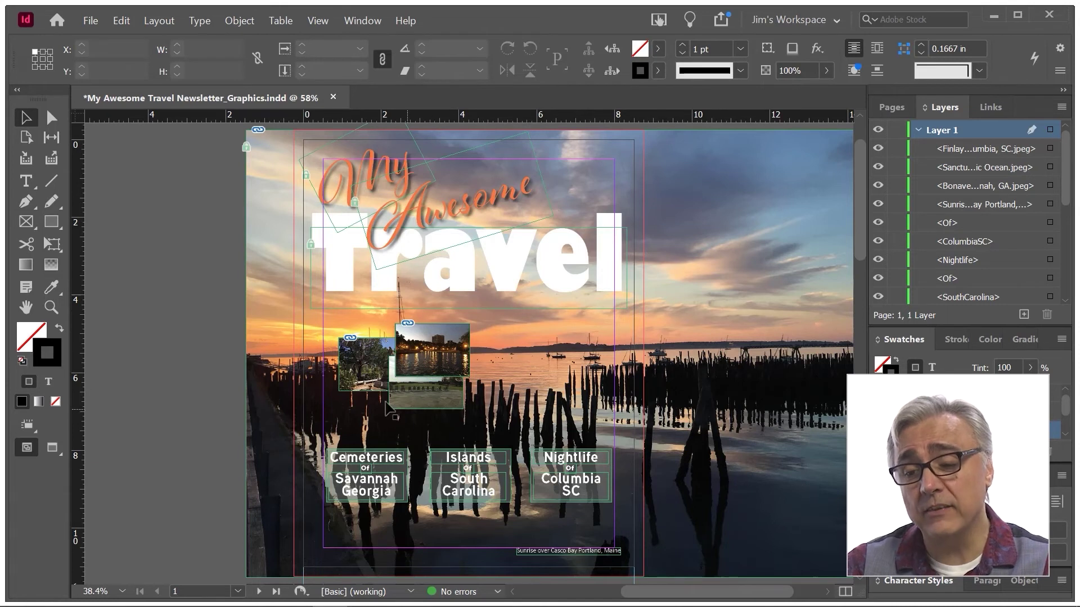
click(382, 493)
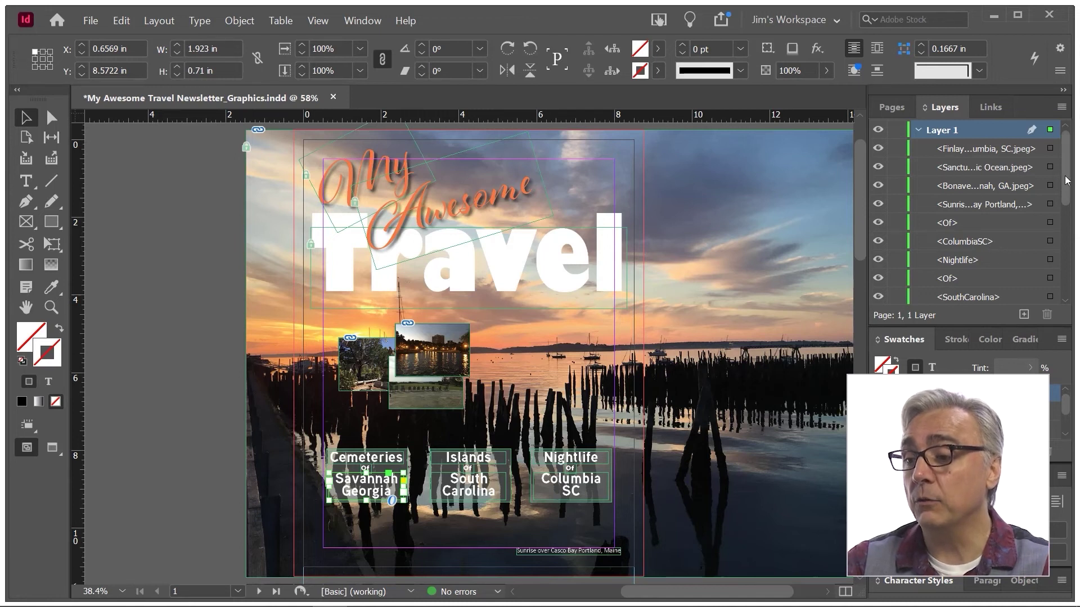
drag(1066, 180, 1067, 226)
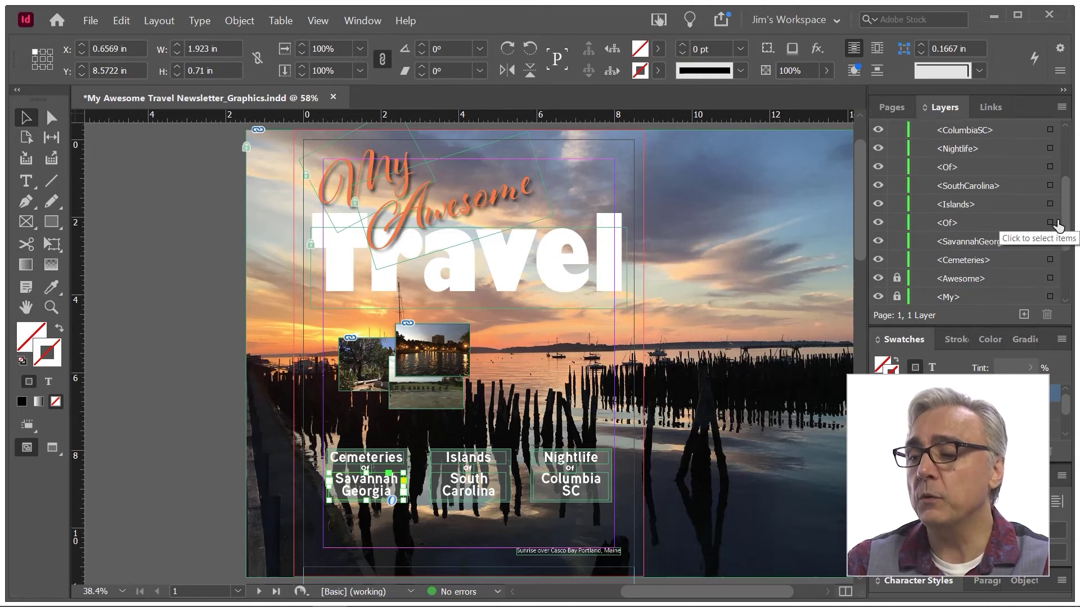
scroll(1062, 225, up, 3)
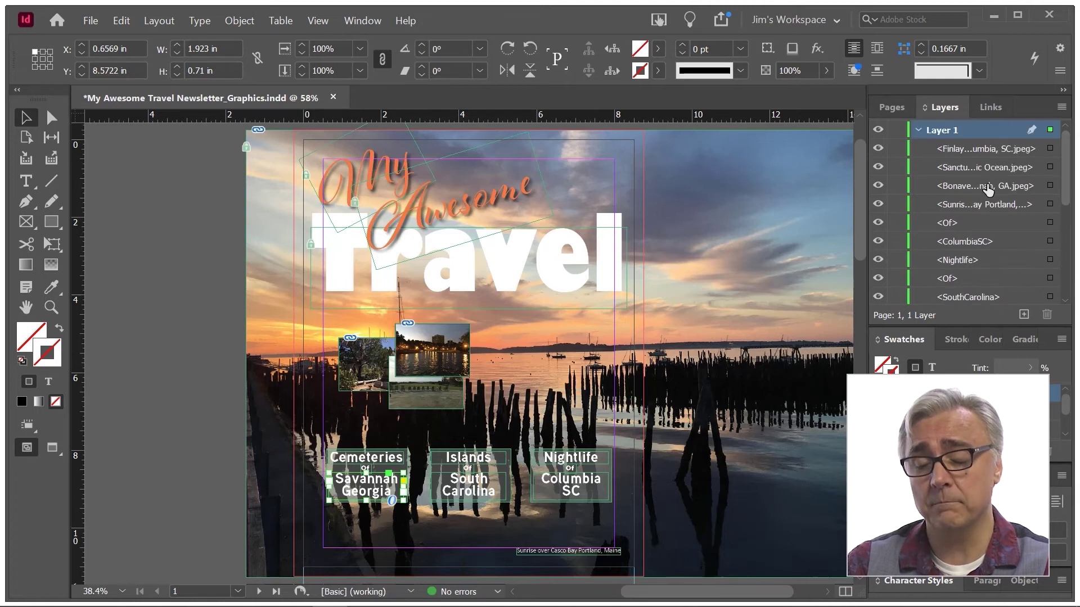
click(974, 154)
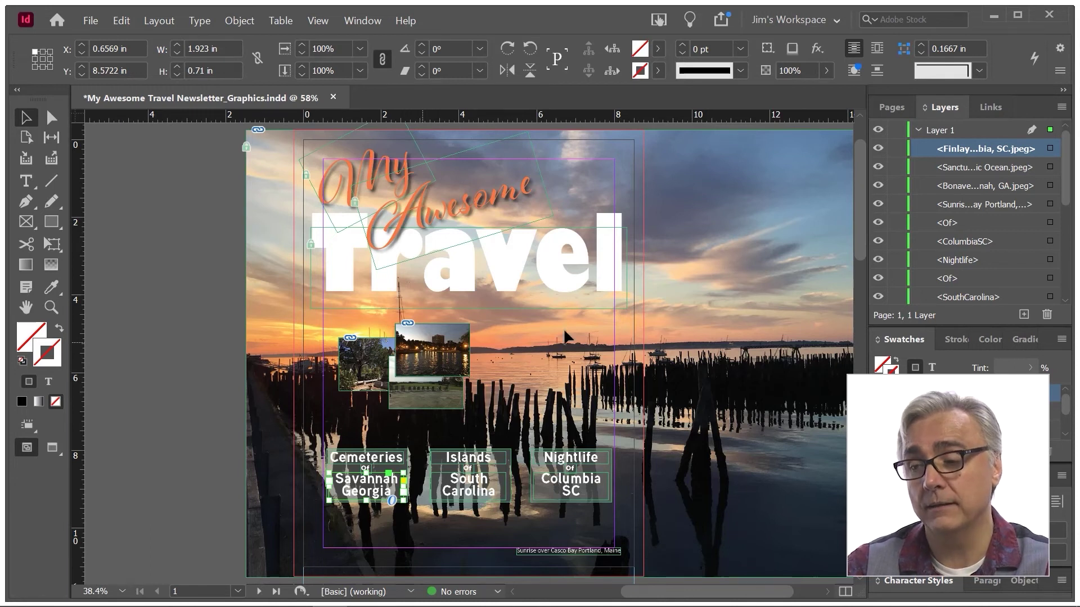
- Select the Finlay, Sanctuary and Bonaventure photos plus the sunrise caption together in the Layers panel
click(1050, 149)
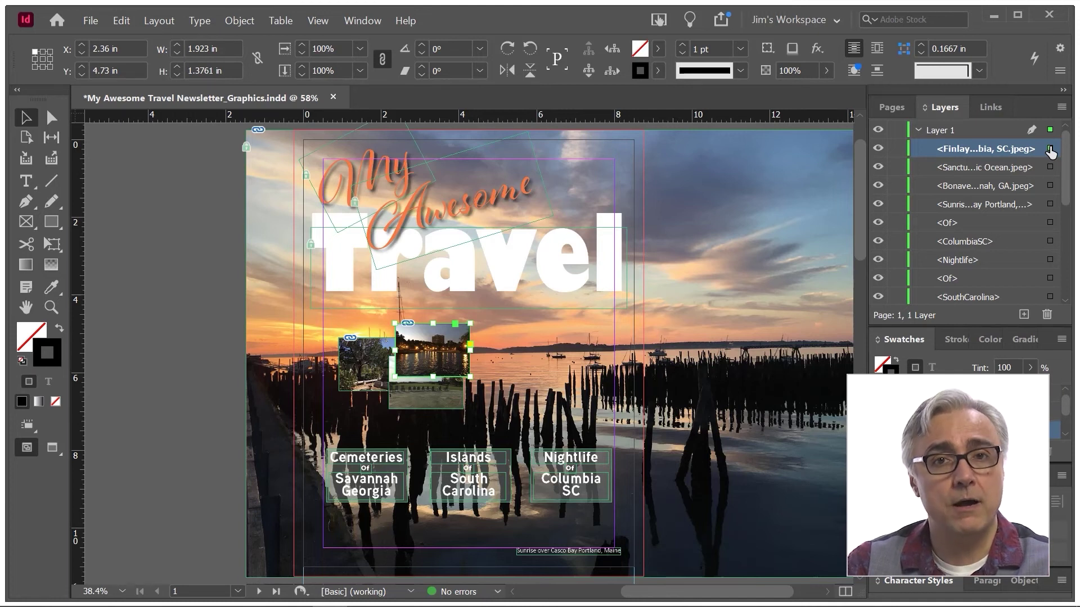
shift+click(1050, 167)
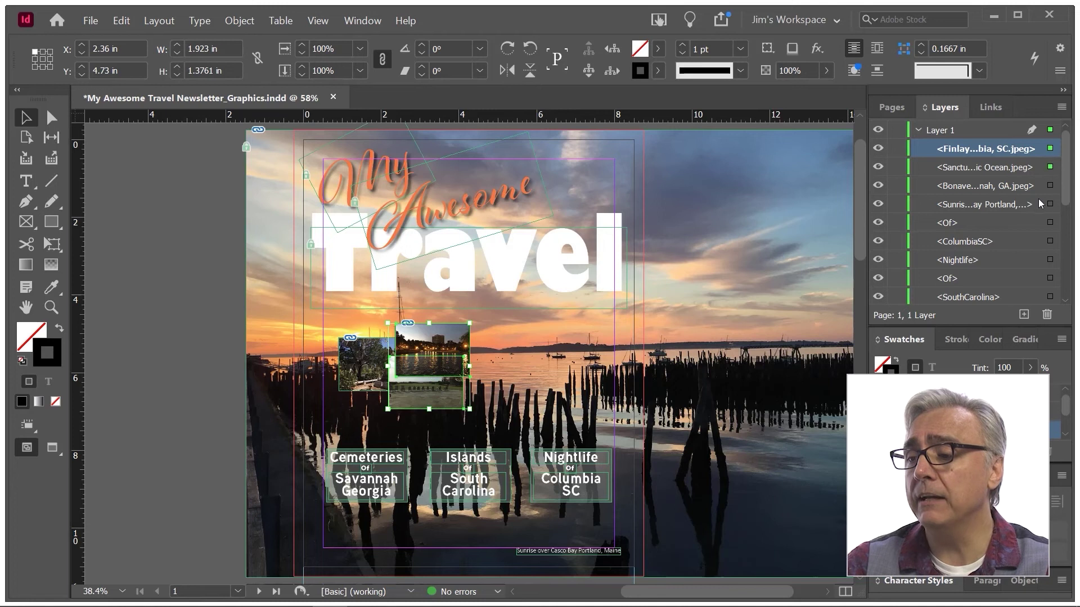
shift+click(1050, 186)
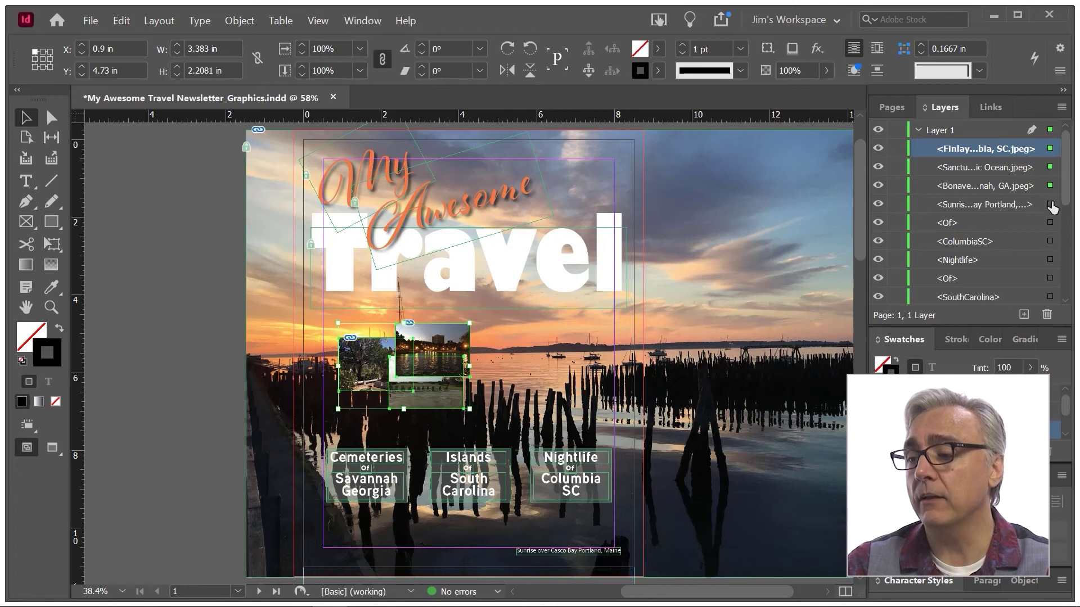
shift+click(1050, 204)
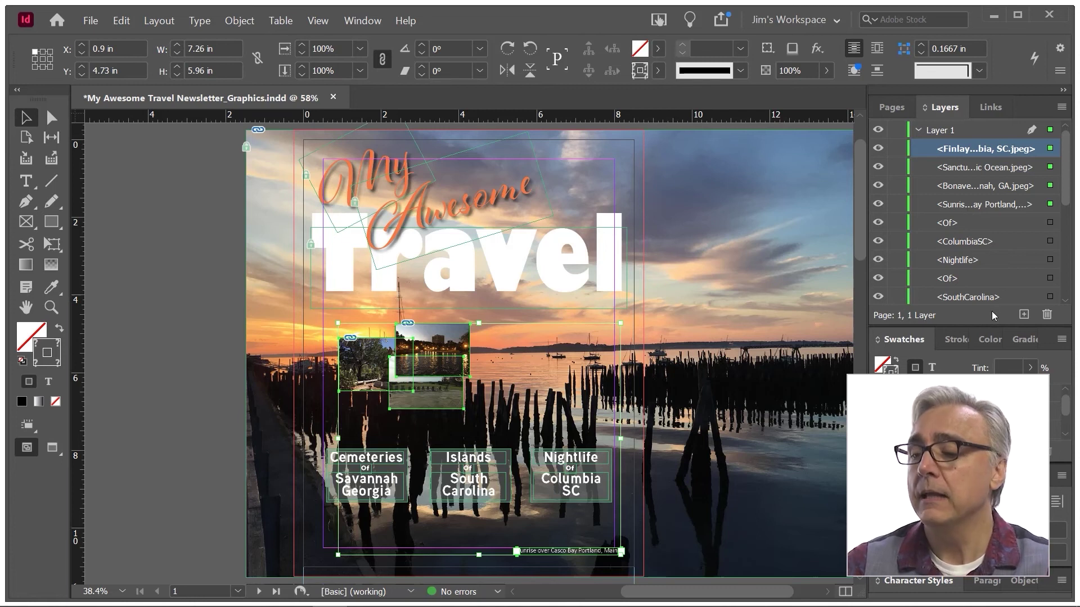
- Add a new Layer 2 above Layer 1 and pick out the Finlay Park night photo in the list
click(1021, 317)
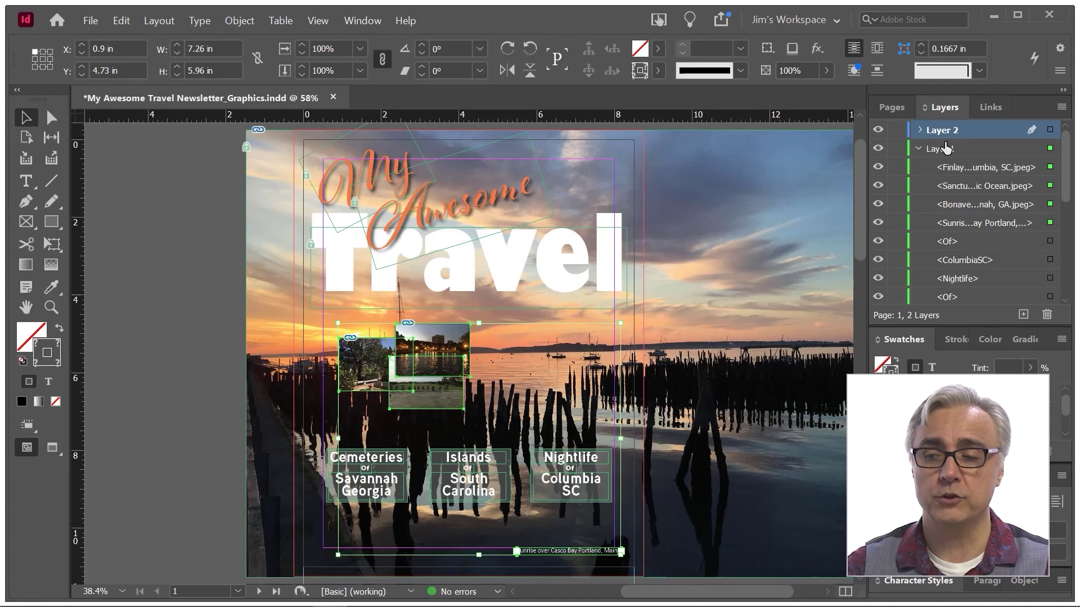
click(1026, 168)
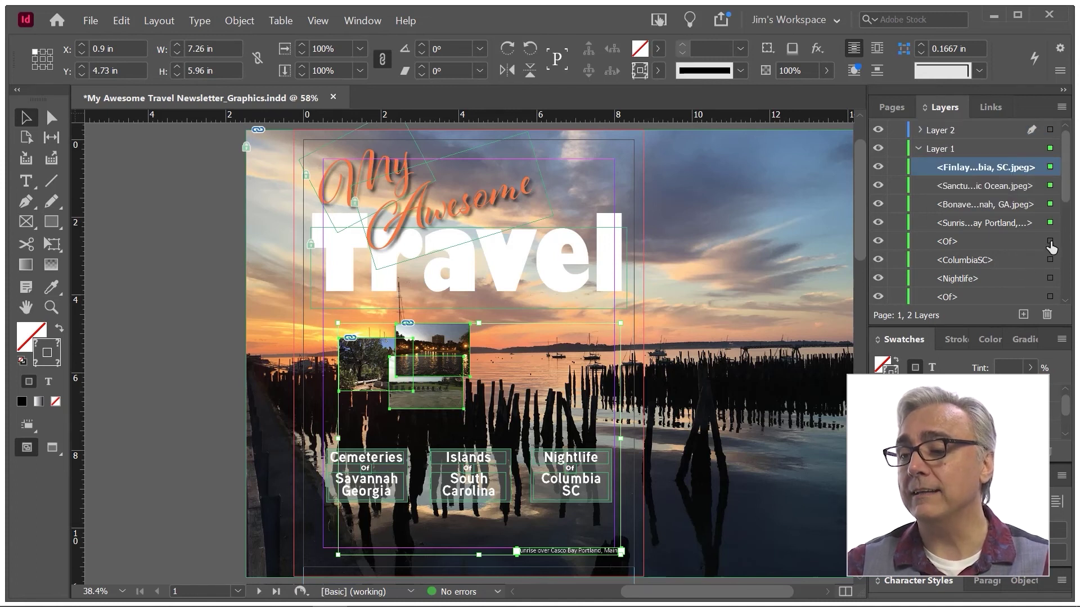
click(1050, 241)
- Move only the Finlay Park night photo onto Layer 2 and expand Layer 2 to show it
click(1049, 167)
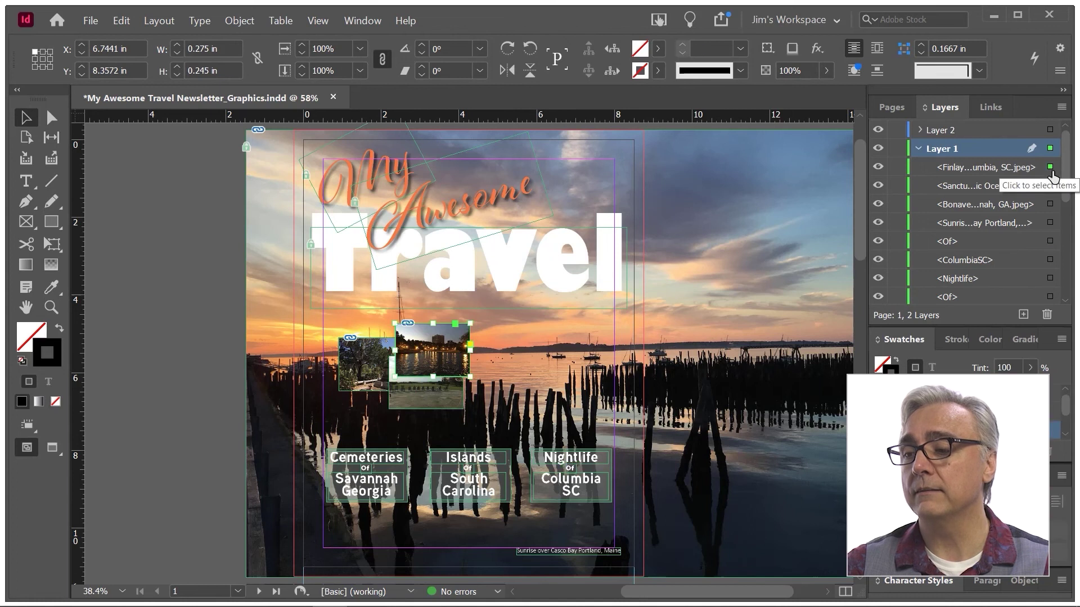
drag(1050, 169, 944, 132)
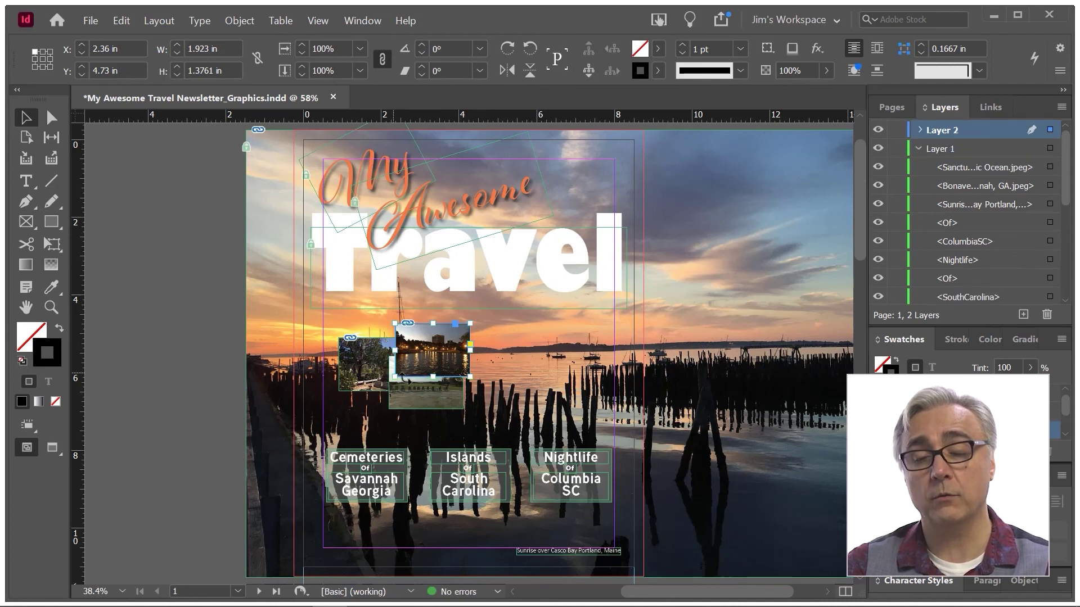
click(921, 129)
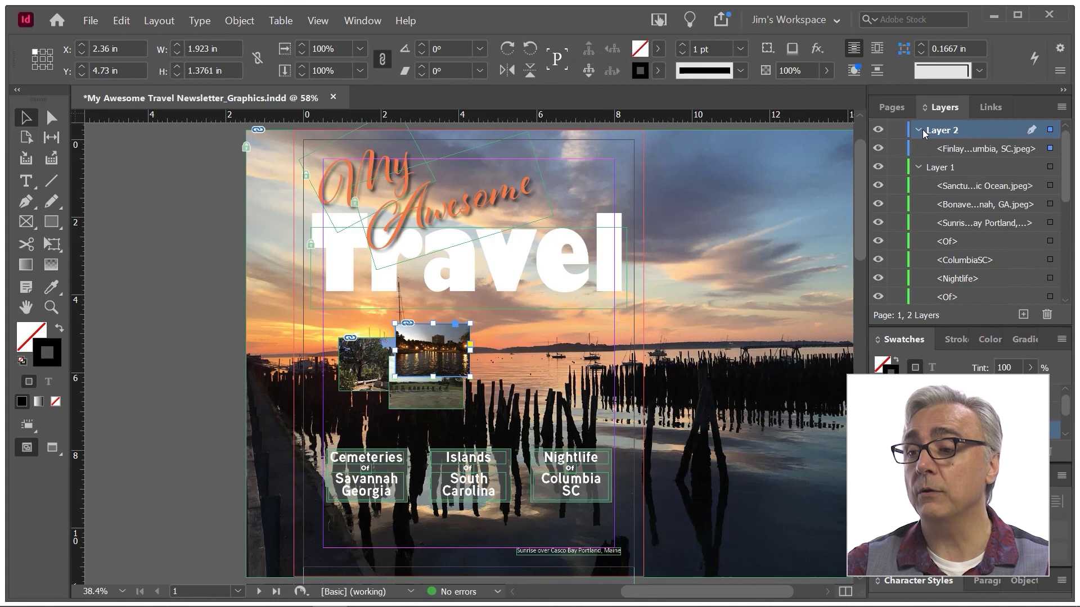